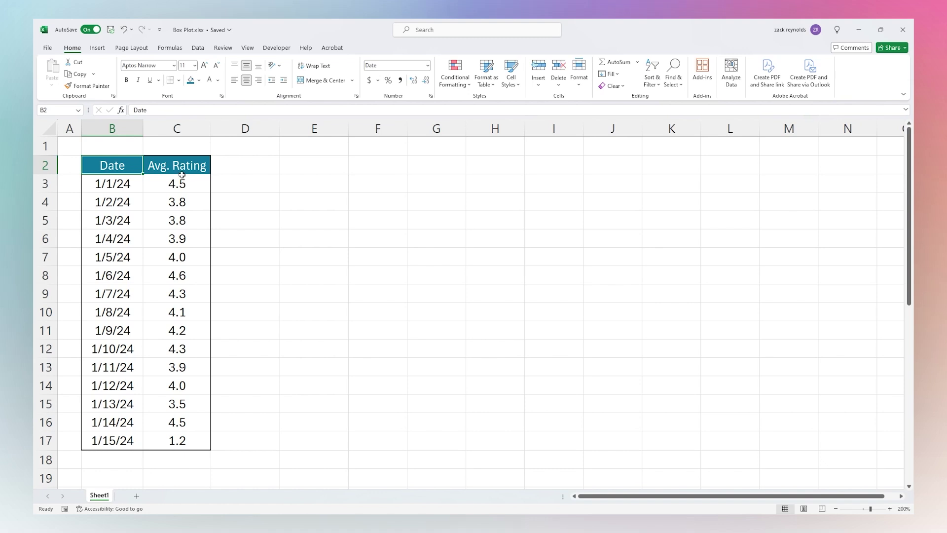
Step: Insert a box and whisker chart of the Avg. Rating values (C2:C17) and place it beside the table
{"action": "left_click_drag", "start_coordinate": [176, 165], "coordinate": [177, 443]}
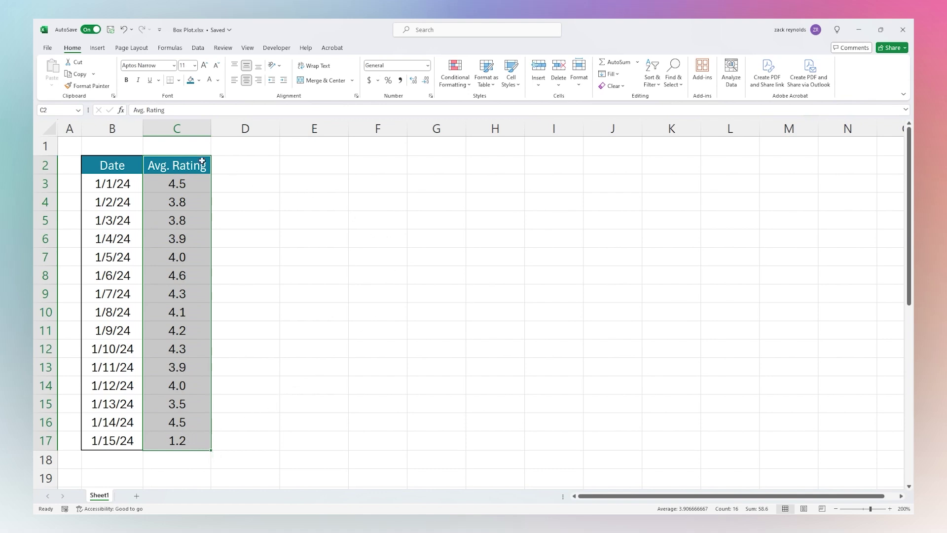
{"action": "left_click", "coordinate": [93, 48]}
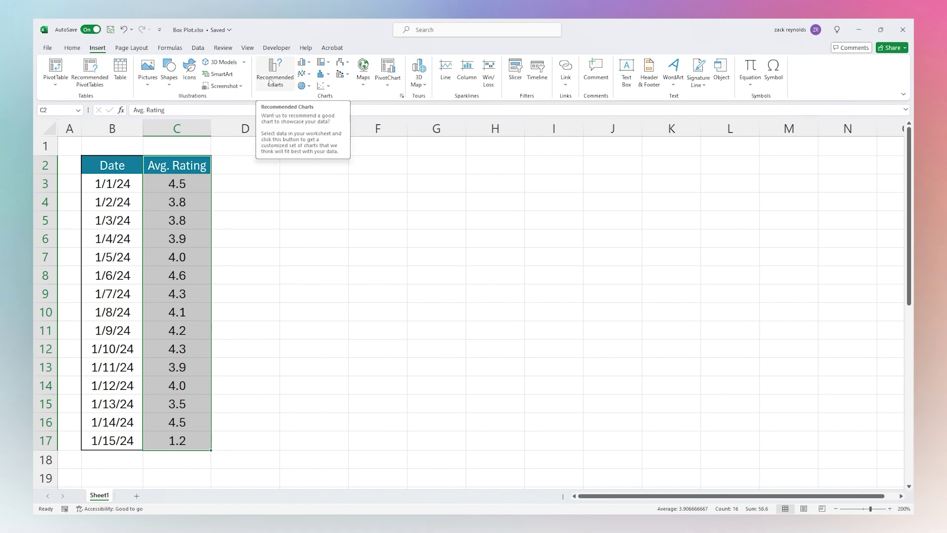
{"action": "left_click", "coordinate": [326, 73]}
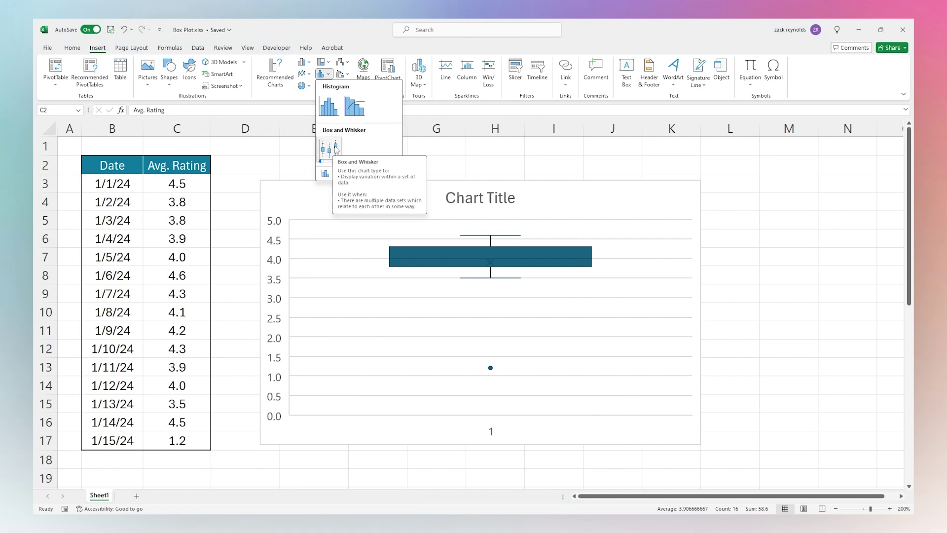
{"action": "left_click", "coordinate": [336, 150]}
{"action": "left_click_drag", "start_coordinate": [364, 196], "coordinate": [340, 178]}
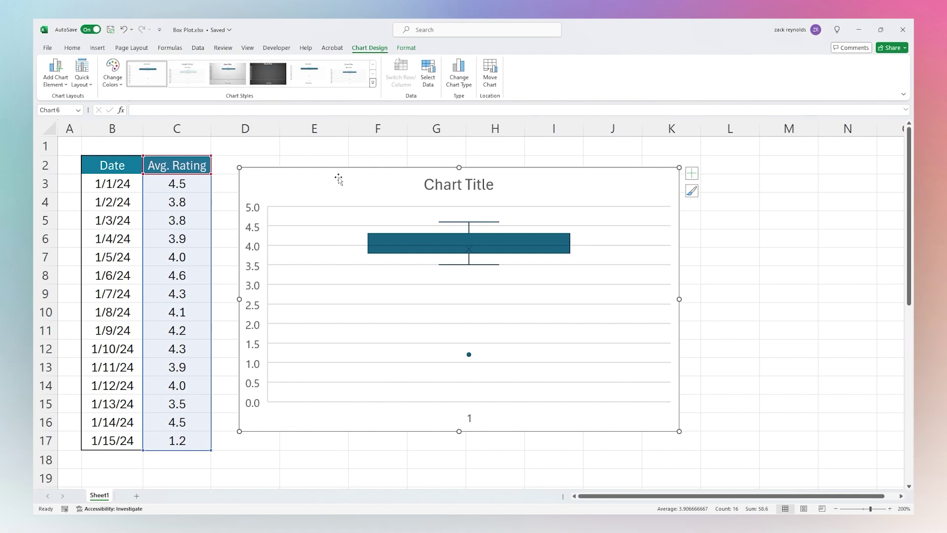
{"action": "scroll", "coordinate": [339, 180], "scroll_direction": "down", "scroll_amount": 3}
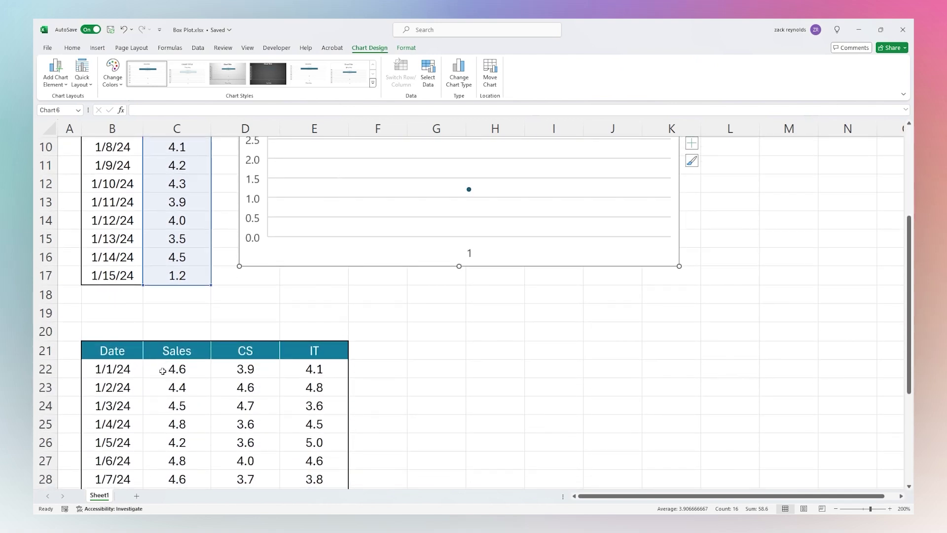
{"action": "scroll", "coordinate": [377, 336], "scroll_direction": "up", "scroll_amount": 3}
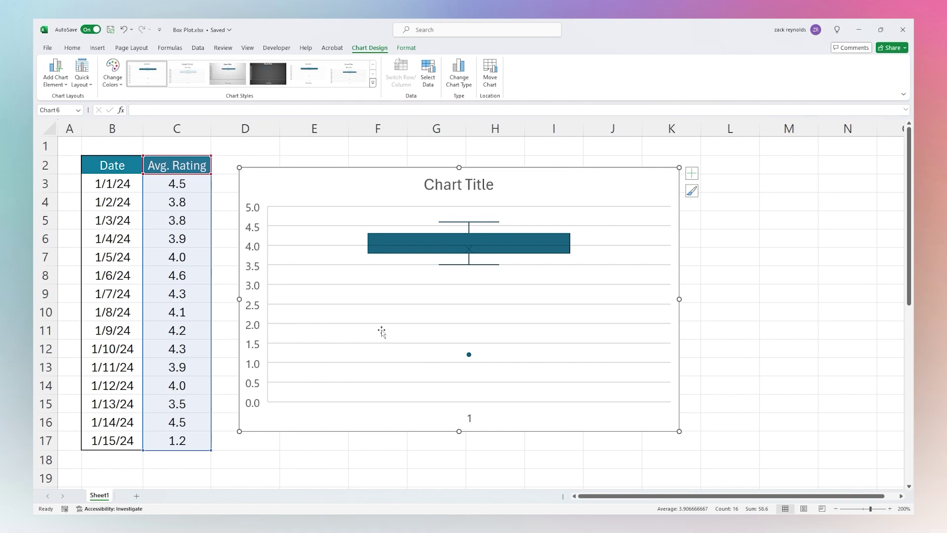
Step: Apply chart Style 3's grey gradient to the box plot, previewing Change Colors and Change Chart Type
{"action": "double_click", "coordinate": [331, 179]}
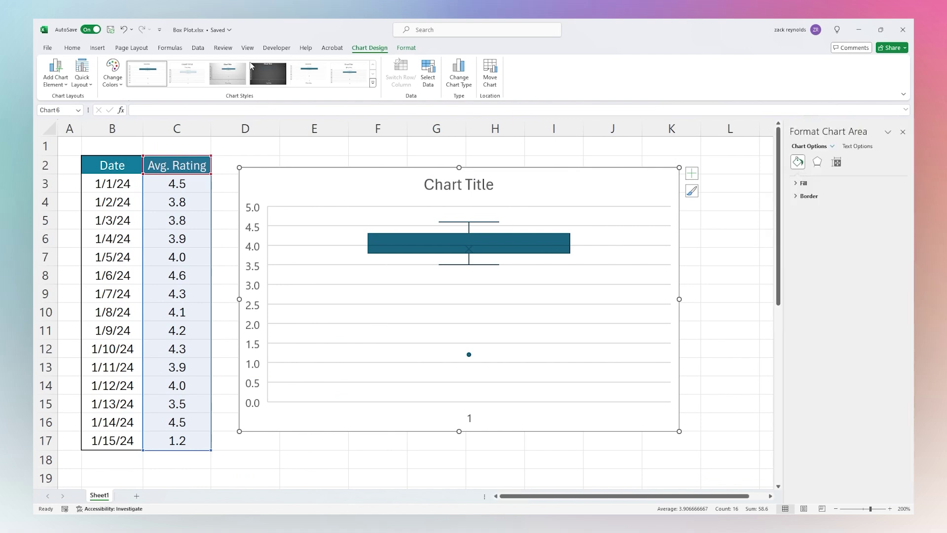
{"action": "left_click", "coordinate": [227, 76]}
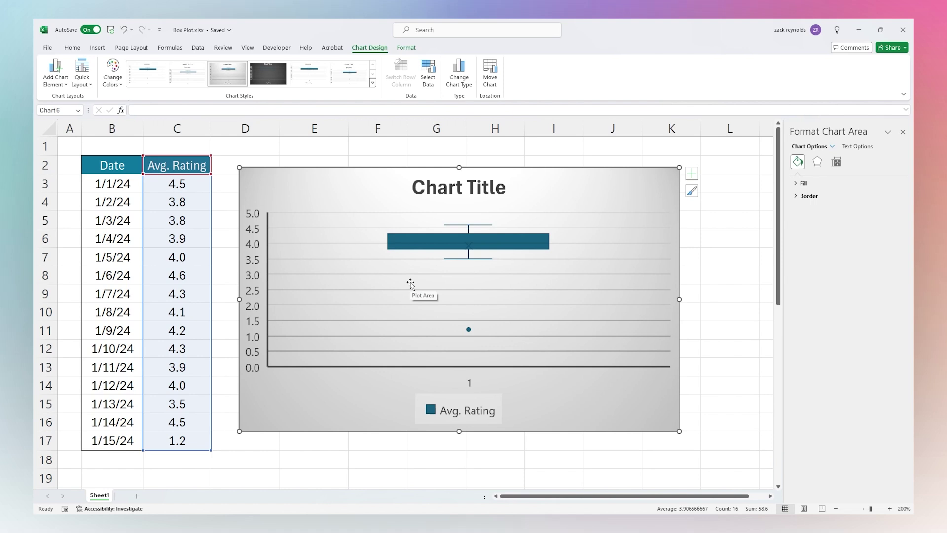
{"action": "left_click", "coordinate": [115, 81]}
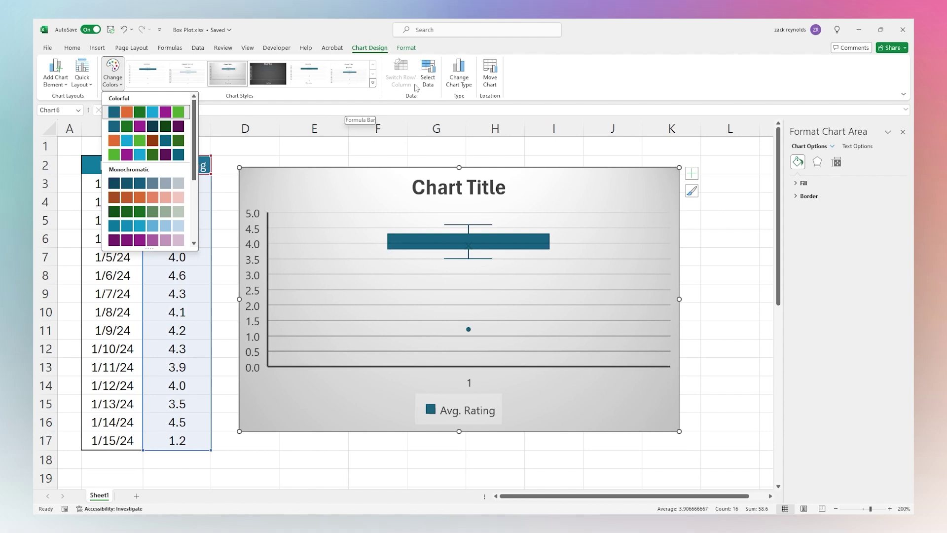
{"action": "left_click", "coordinate": [459, 82]}
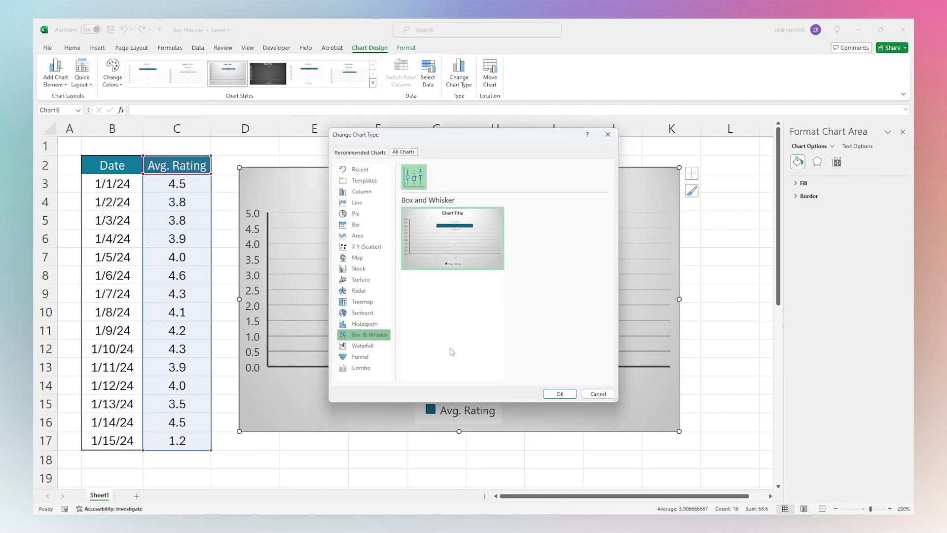
{"action": "left_click", "coordinate": [598, 394]}
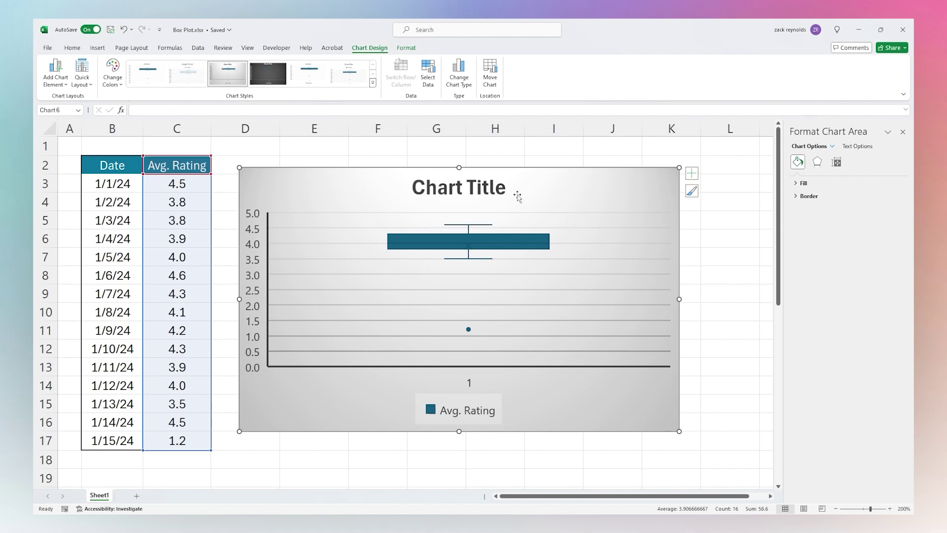
Step: Hide the primary horizontal axis and show data labels 4.6, 4.3, 4.0, 3.9, 3.8, 3.5 and 1.2
{"action": "key", "text": "Escape"}
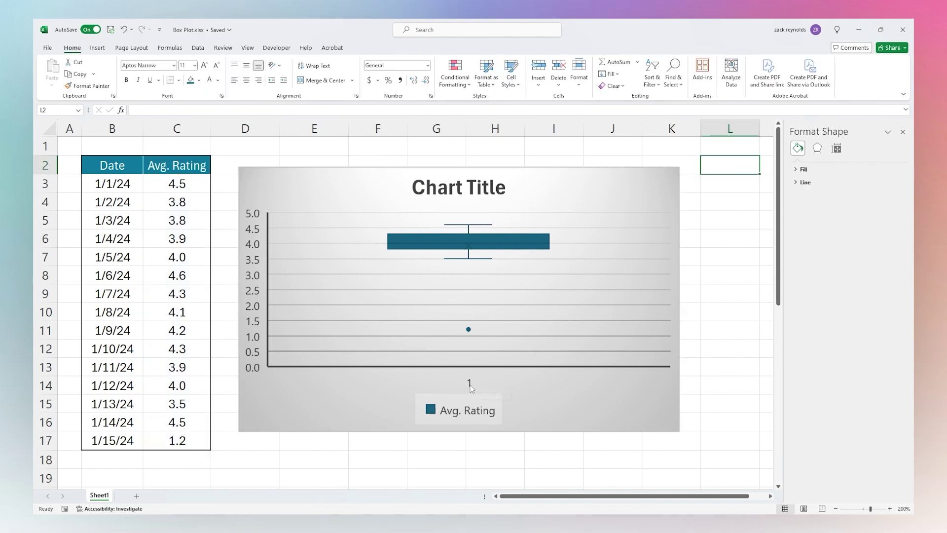
{"action": "left_click", "coordinate": [644, 175]}
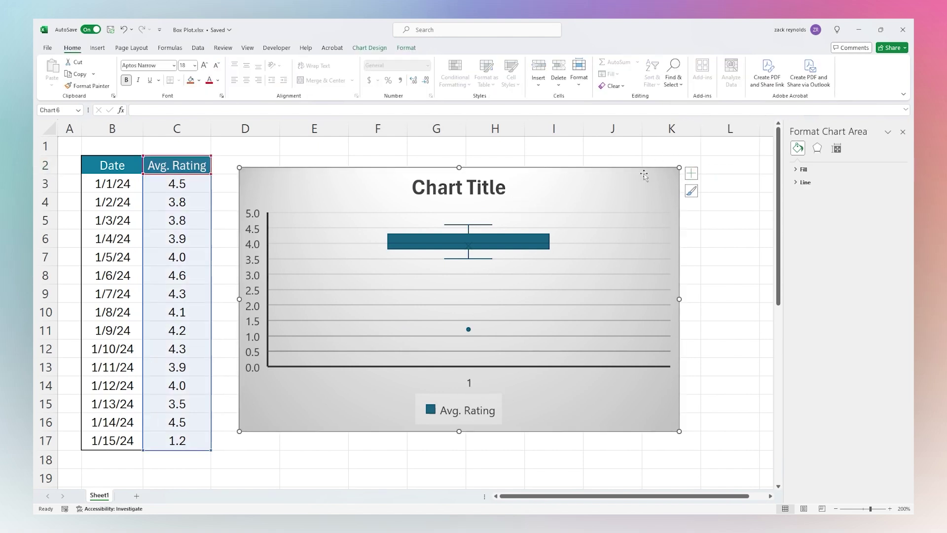
{"action": "left_click", "coordinate": [691, 173]}
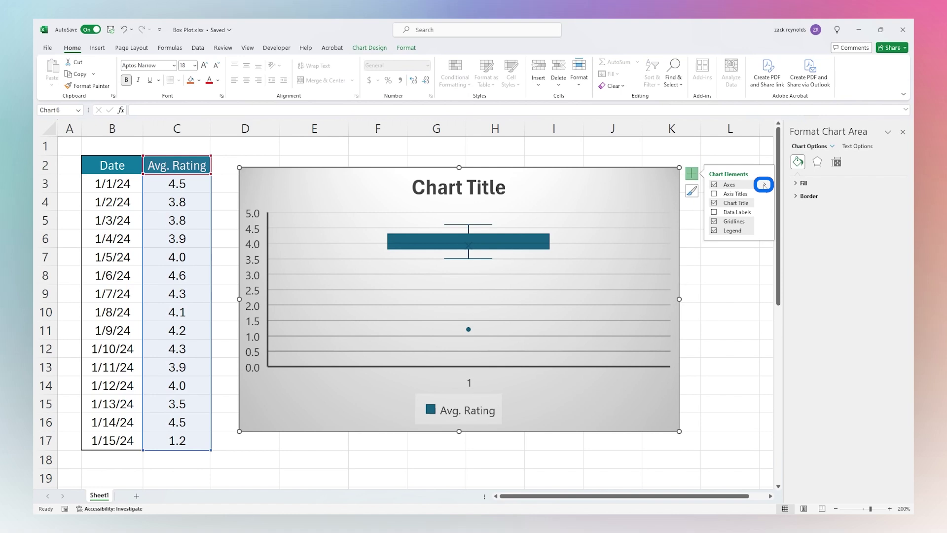
{"action": "left_click", "coordinate": [764, 184]}
{"action": "left_click", "coordinate": [784, 187]}
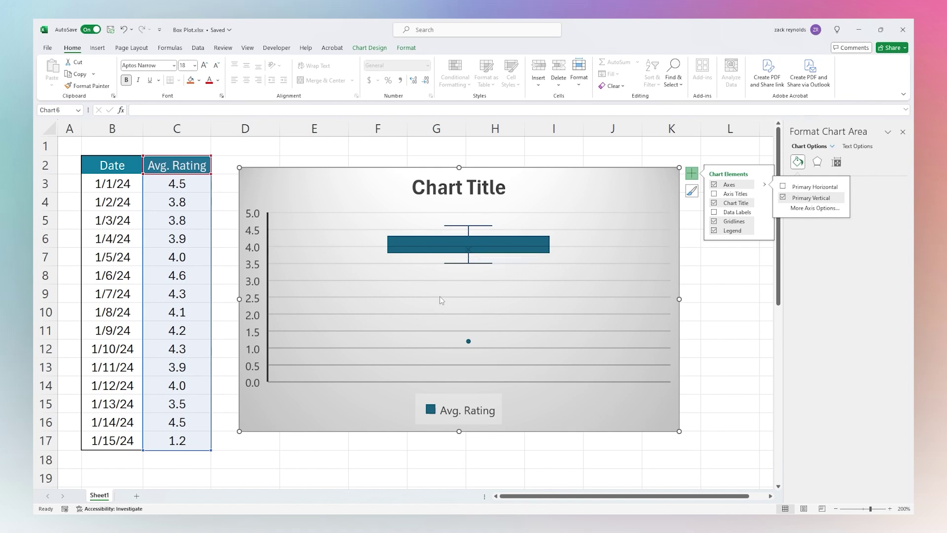
{"action": "left_click", "coordinate": [714, 212]}
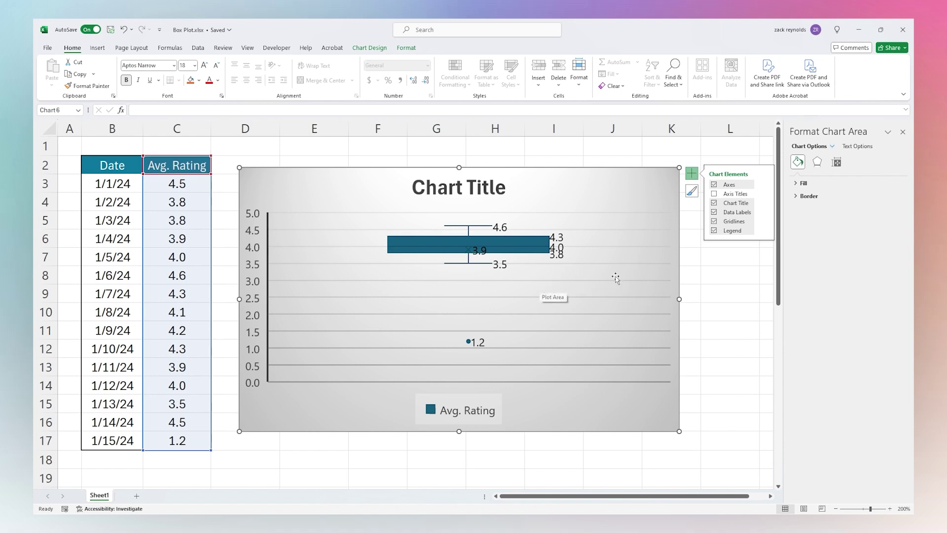
Step: Delete the 3.9 mean data label from the box plot
{"action": "left_click", "coordinate": [479, 254]}
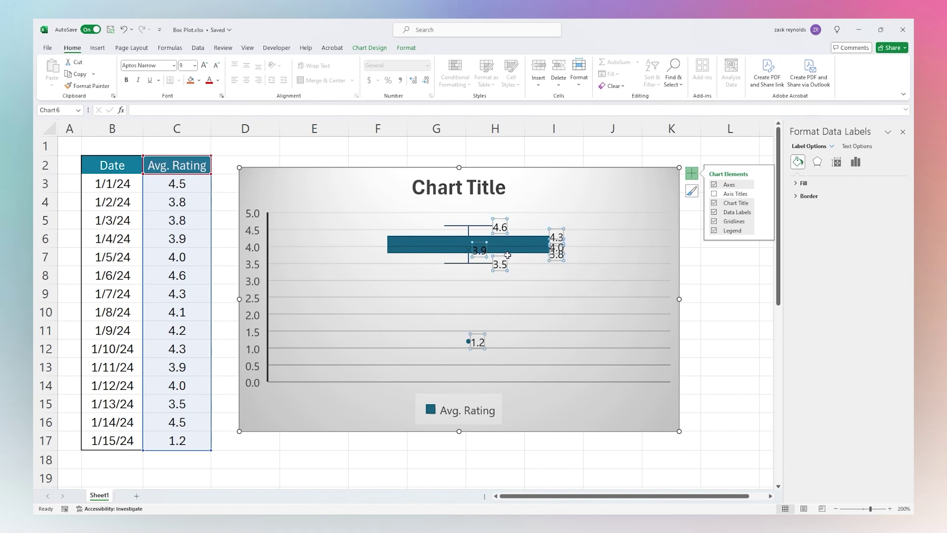
{"action": "left_click", "coordinate": [483, 253]}
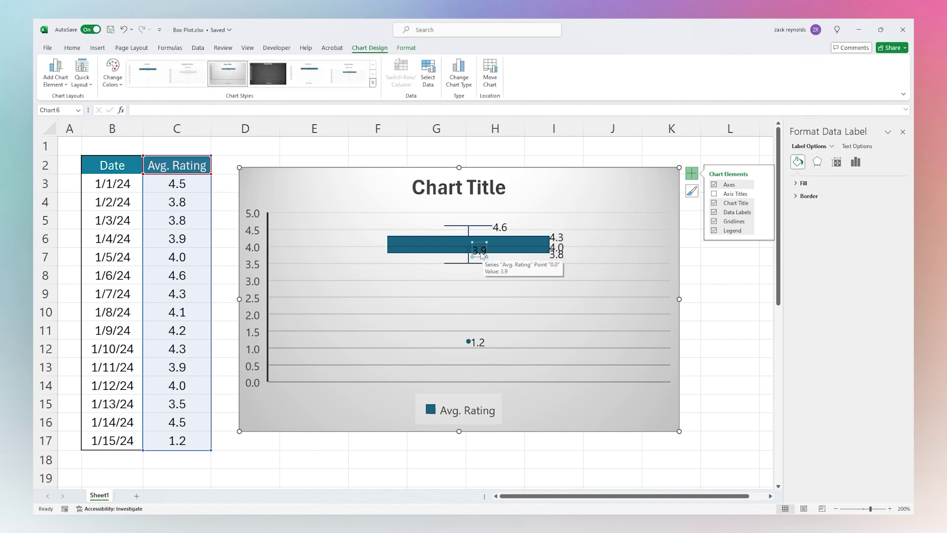
{"action": "key", "text": "Delete"}
Step: Turn the chart's horizontal gridlines off to compare, then back on
{"action": "left_click", "coordinate": [540, 290]}
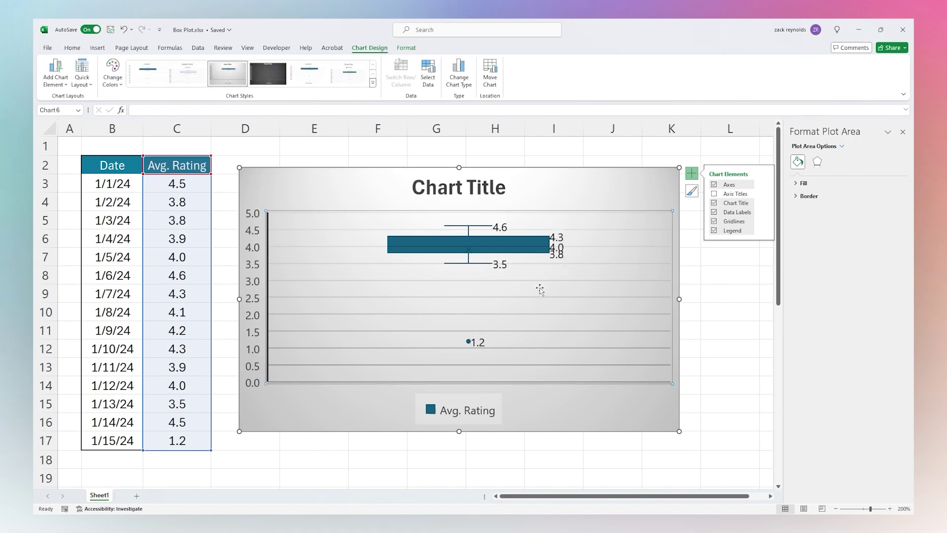
{"action": "left_click", "coordinate": [707, 314]}
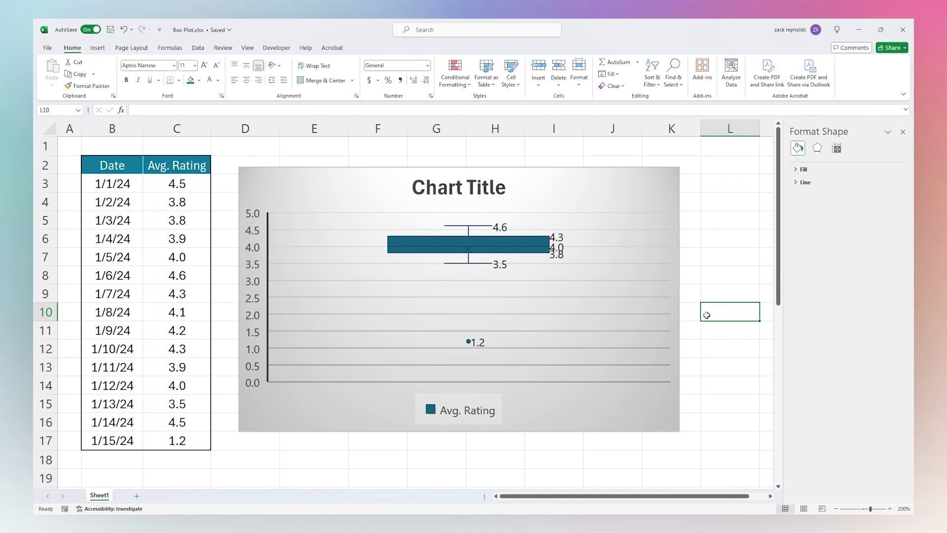
{"action": "left_click", "coordinate": [560, 286]}
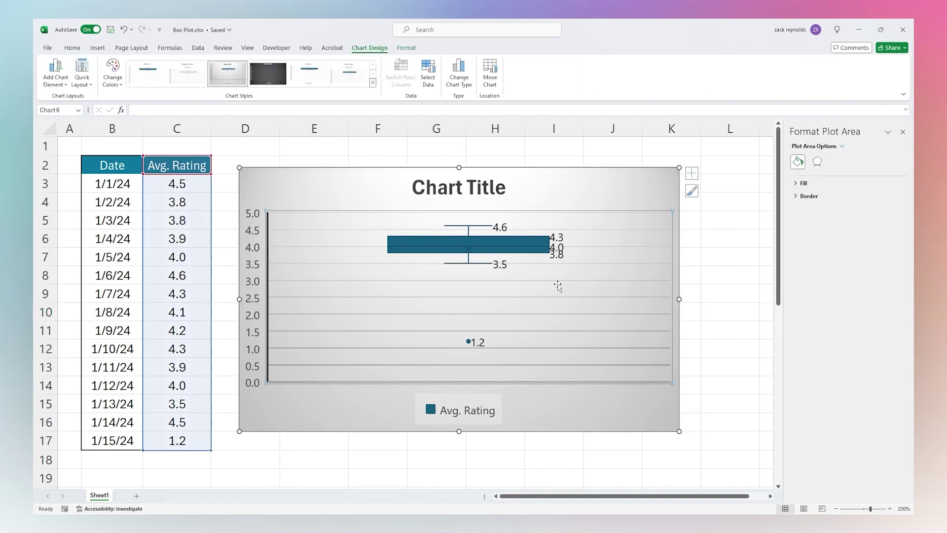
{"action": "left_click", "coordinate": [692, 173]}
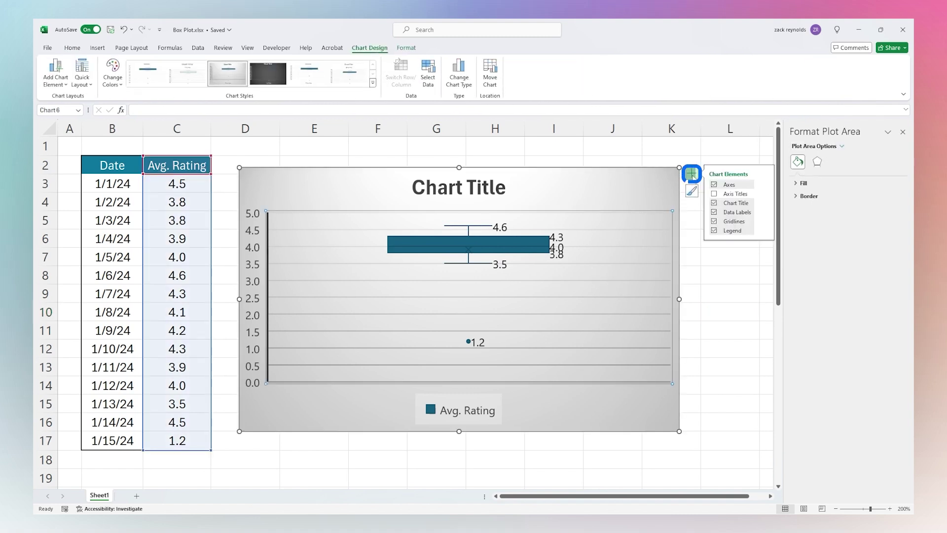
{"action": "left_click", "coordinate": [714, 222]}
{"action": "left_click", "coordinate": [729, 315]}
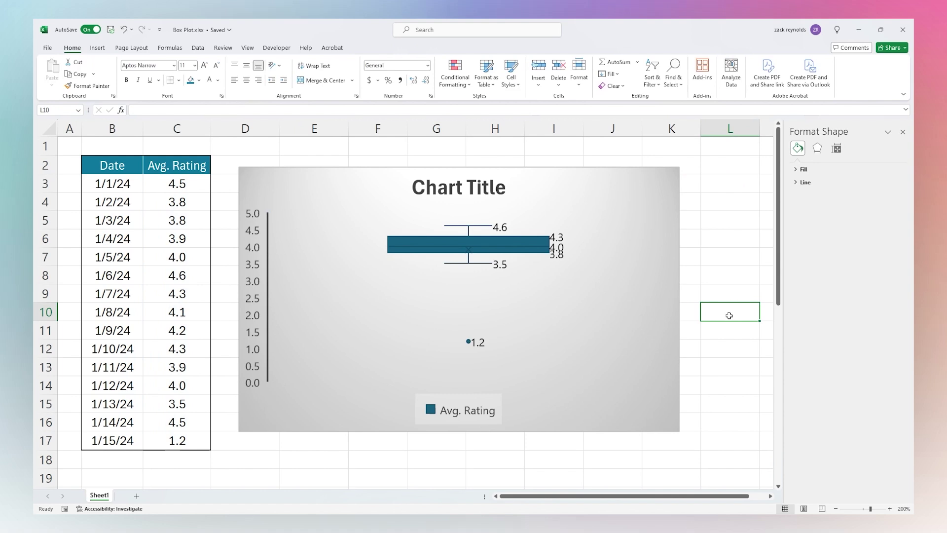
{"action": "left_click", "coordinate": [618, 240]}
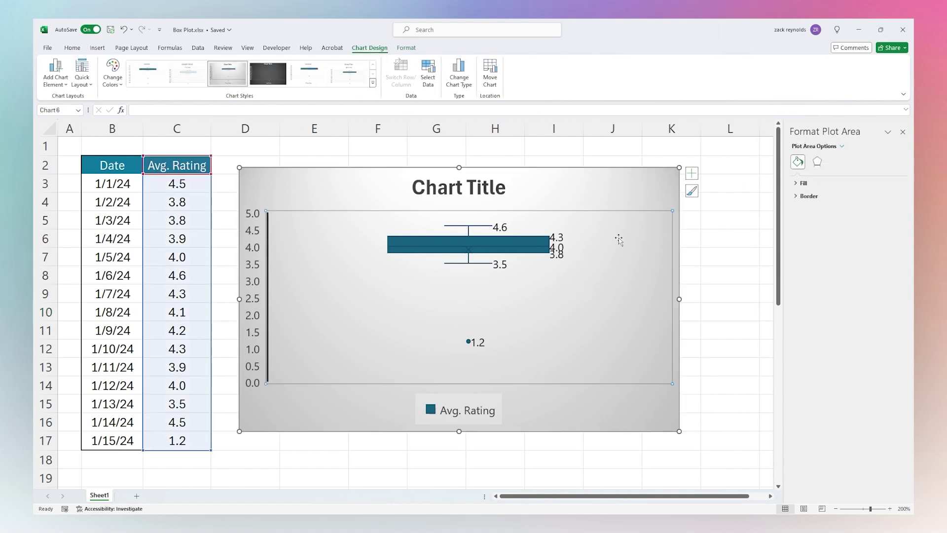
{"action": "left_click", "coordinate": [691, 173]}
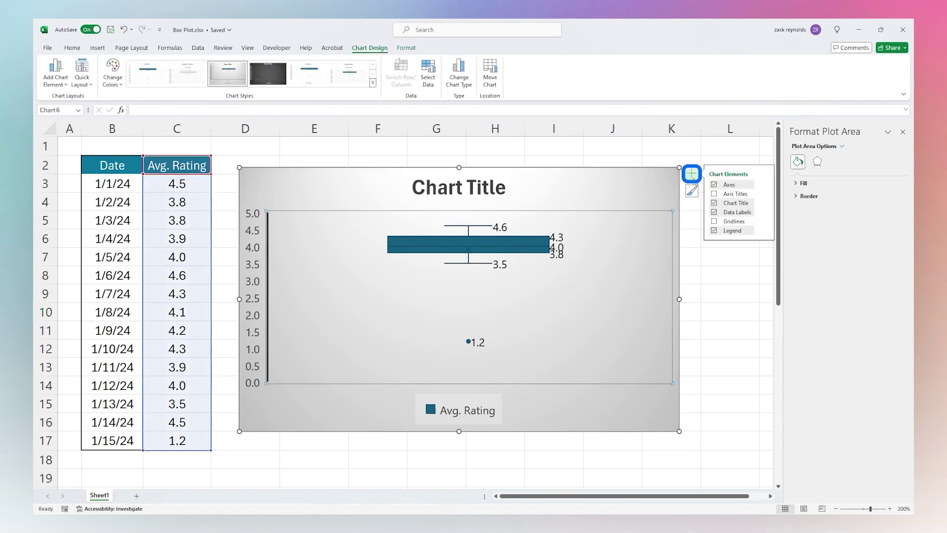
{"action": "left_click", "coordinate": [714, 221]}
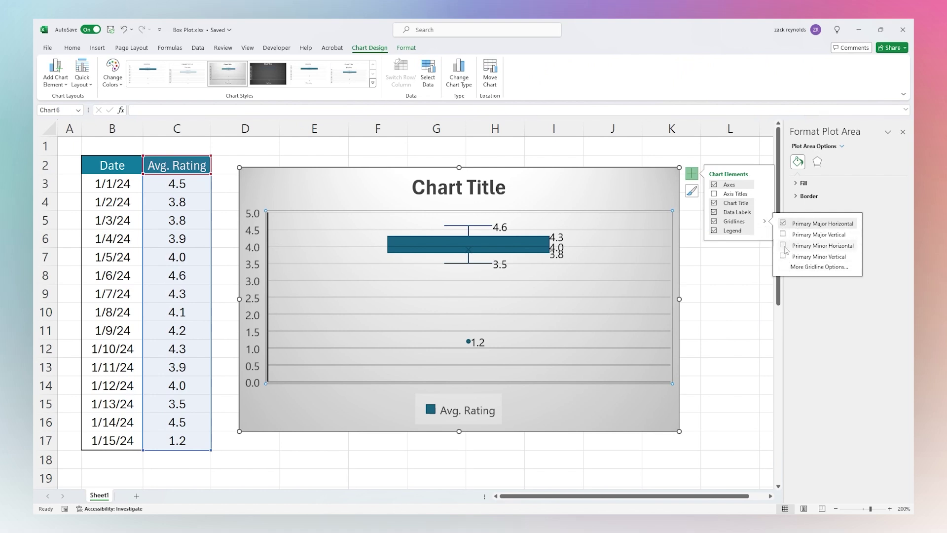
Step: Retitle the chart 'Avg. Customer Review'
{"action": "left_click", "coordinate": [455, 188]}
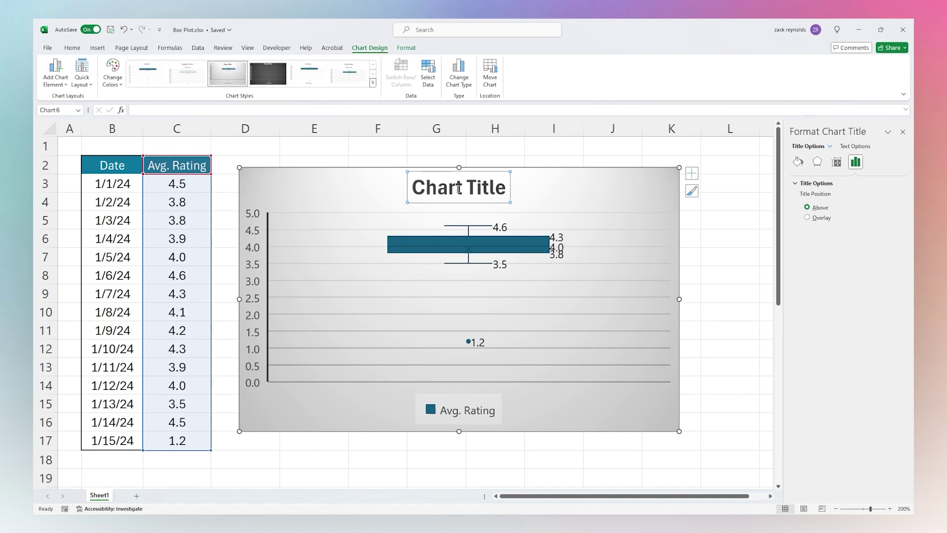
{"action": "left_click", "coordinate": [455, 188]}
{"action": "key", "text": "ctrl+a"}
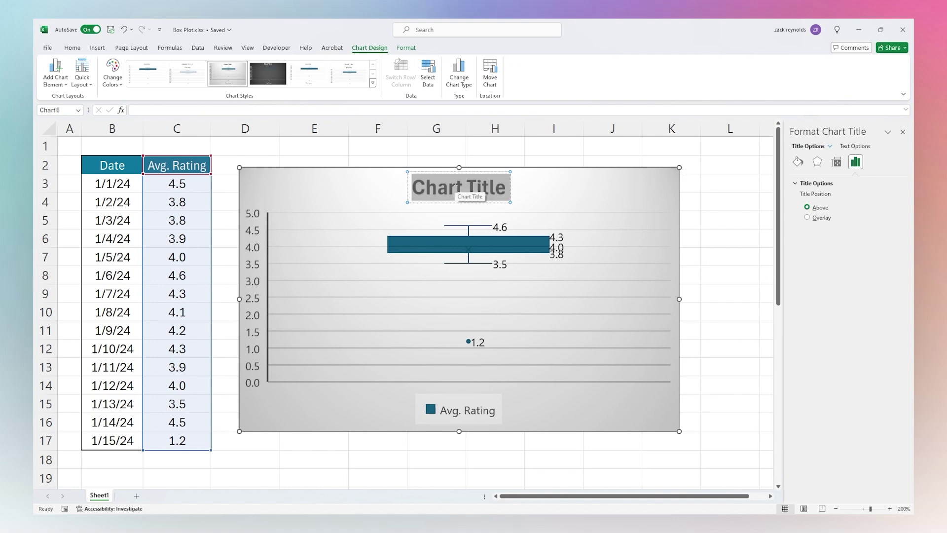
{"action": "type", "text": "Avg. Customer"}
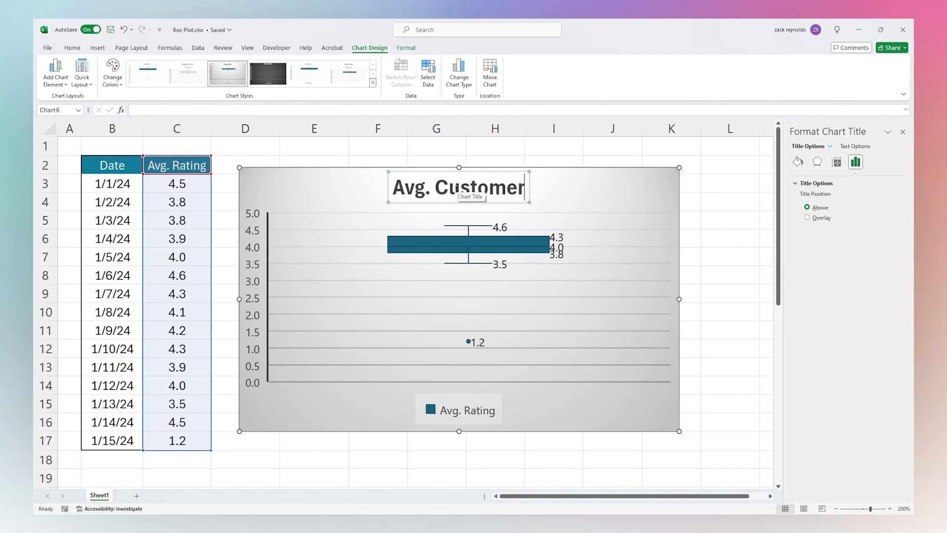
{"action": "type", "text": " Review"}
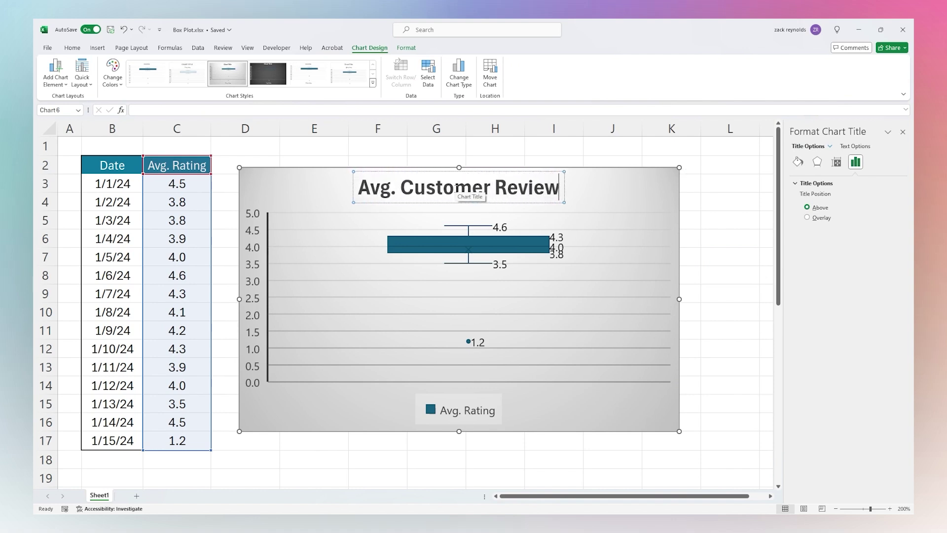
{"action": "left_click", "coordinate": [554, 165]}
Step: Delete the Avg. Rating legend from the chart
{"action": "left_click", "coordinate": [459, 416]}
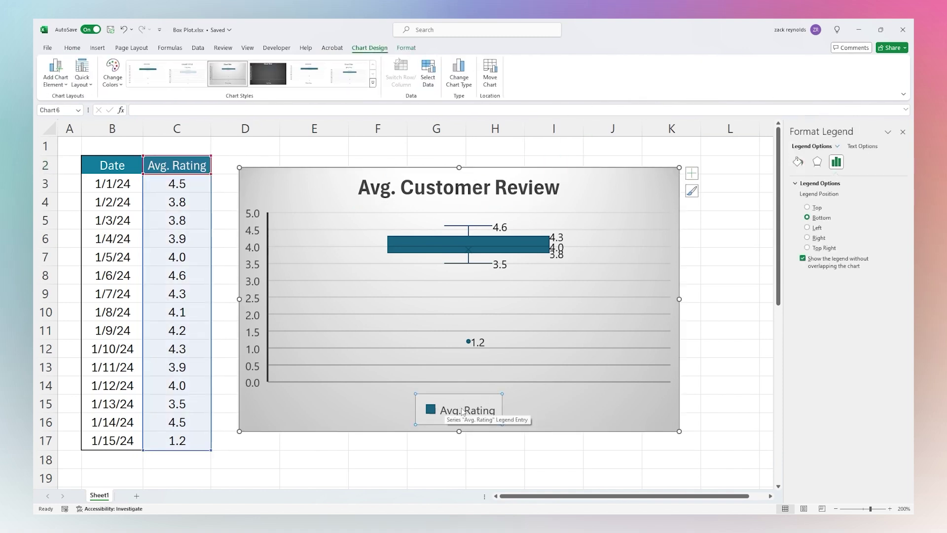
{"action": "left_click", "coordinate": [488, 412]}
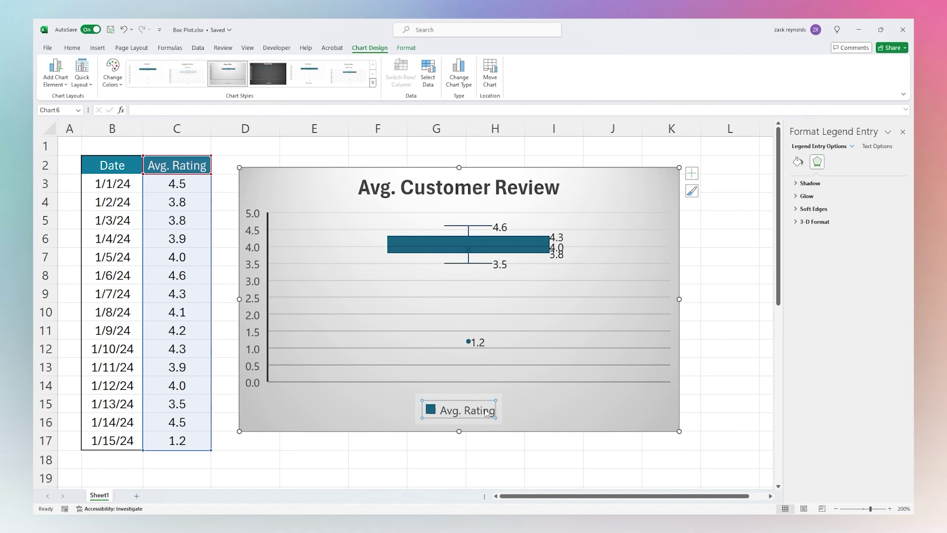
{"action": "left_click", "coordinate": [543, 412]}
{"action": "left_click", "coordinate": [493, 411]}
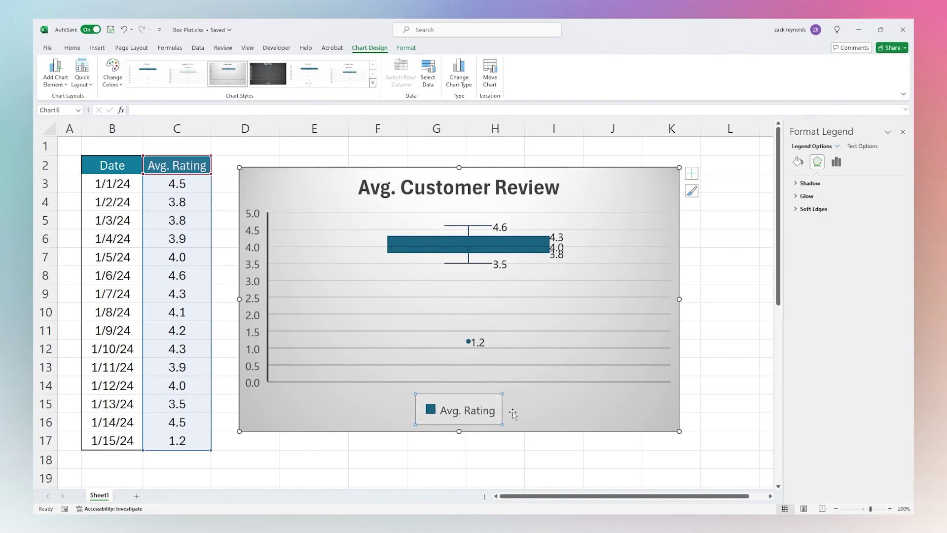
{"action": "key", "text": "Delete"}
{"action": "left_click", "coordinate": [728, 313]}
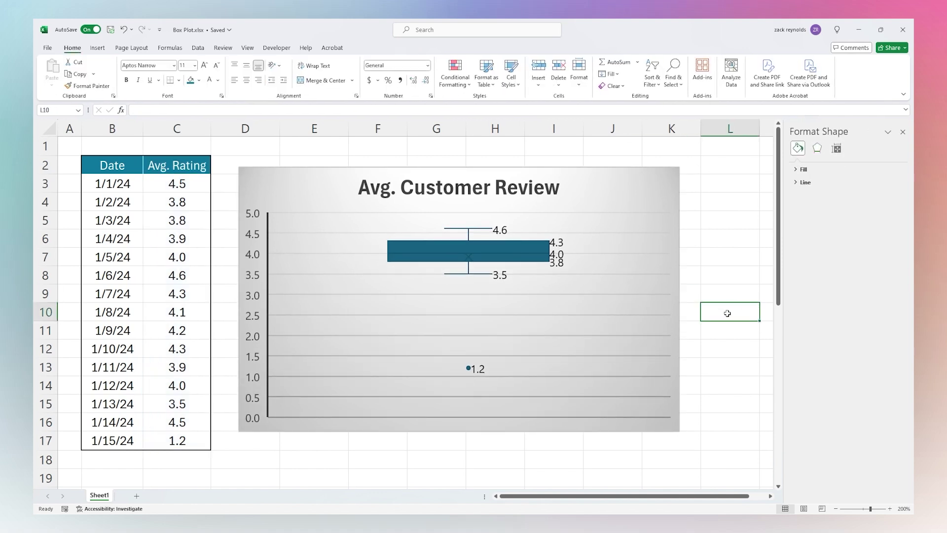
{"action": "left_click", "coordinate": [903, 132]}
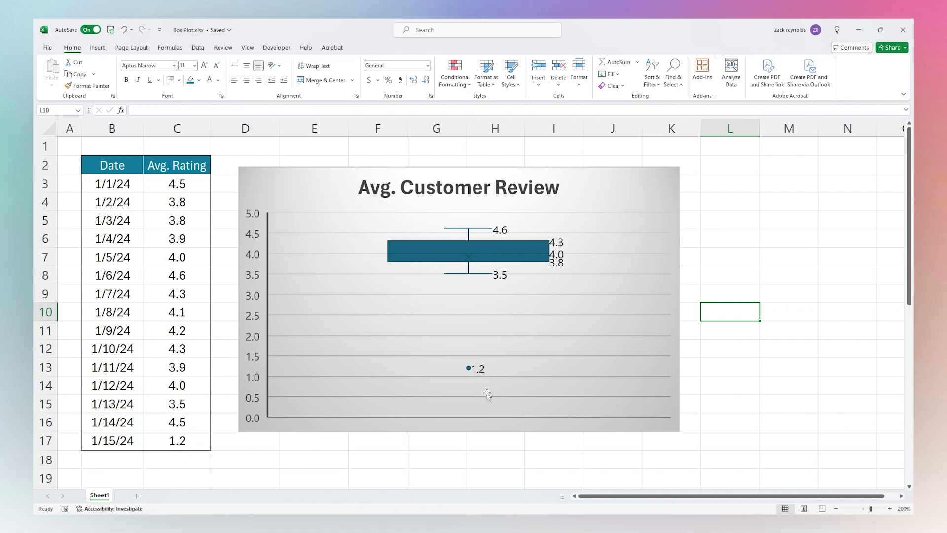
{"action": "left_click", "coordinate": [470, 372]}
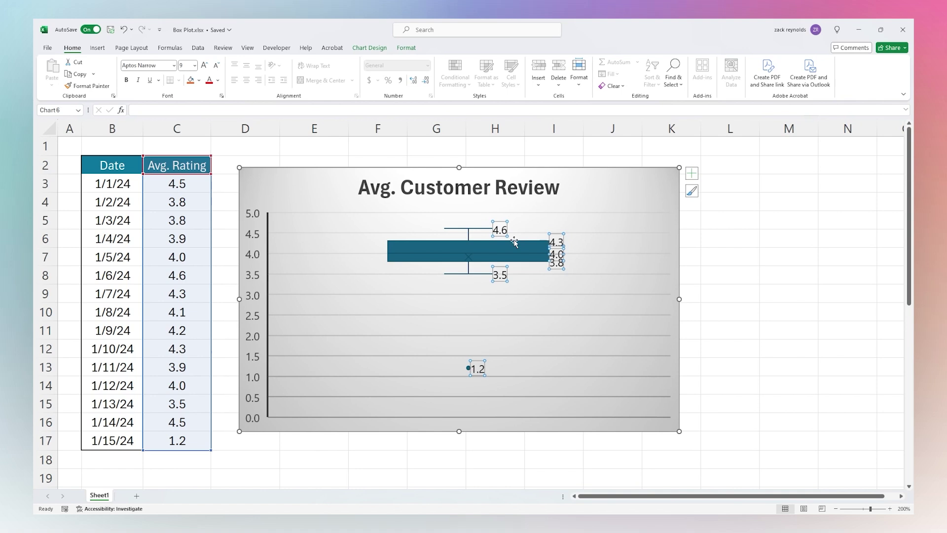
{"action": "left_click", "coordinate": [577, 295]}
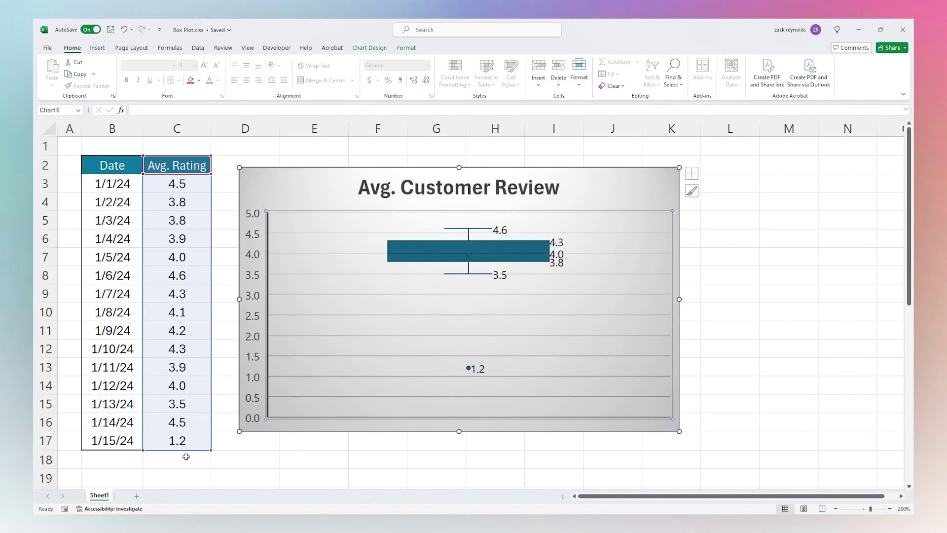
{"action": "left_click", "coordinate": [178, 442]}
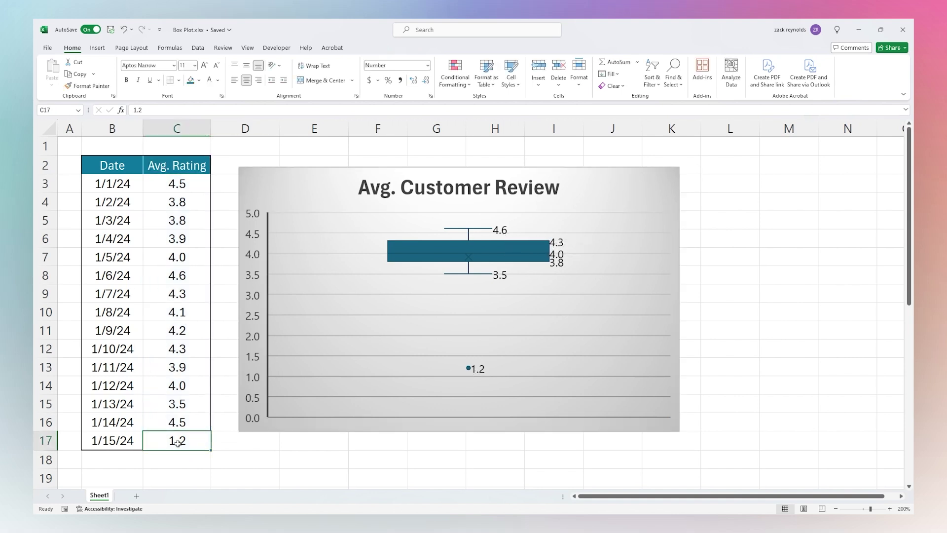
{"action": "type", "text": "3.8"}
{"action": "key", "text": "Return"}
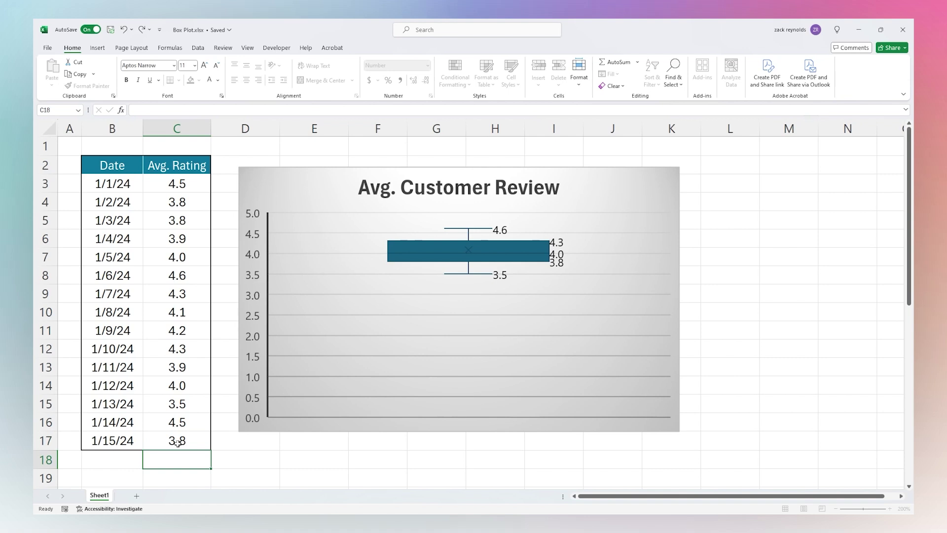
{"action": "left_click", "coordinate": [236, 448]}
{"action": "key", "text": "ctrl+z"}
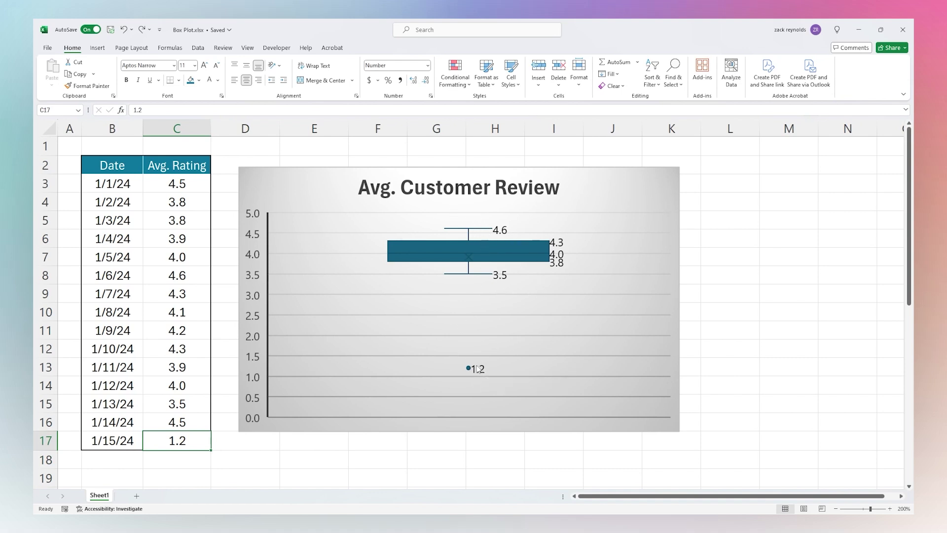
{"action": "mouse_move", "coordinate": [481, 372]}
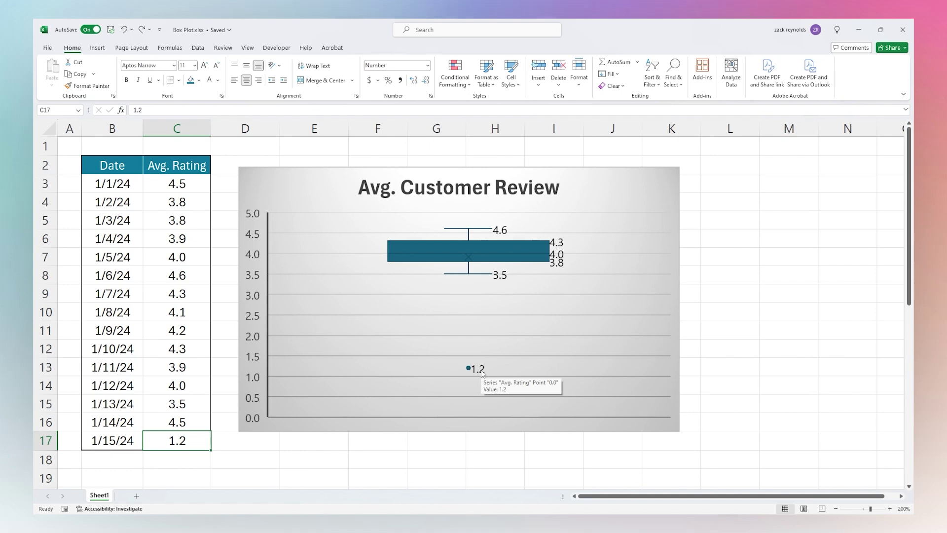
Step: Insert a Box & Whisker chart of the C21:E36 ratings via Recommended Charts and move it right
{"action": "scroll", "coordinate": [482, 350], "scroll_direction": "down", "scroll_amount": 5}
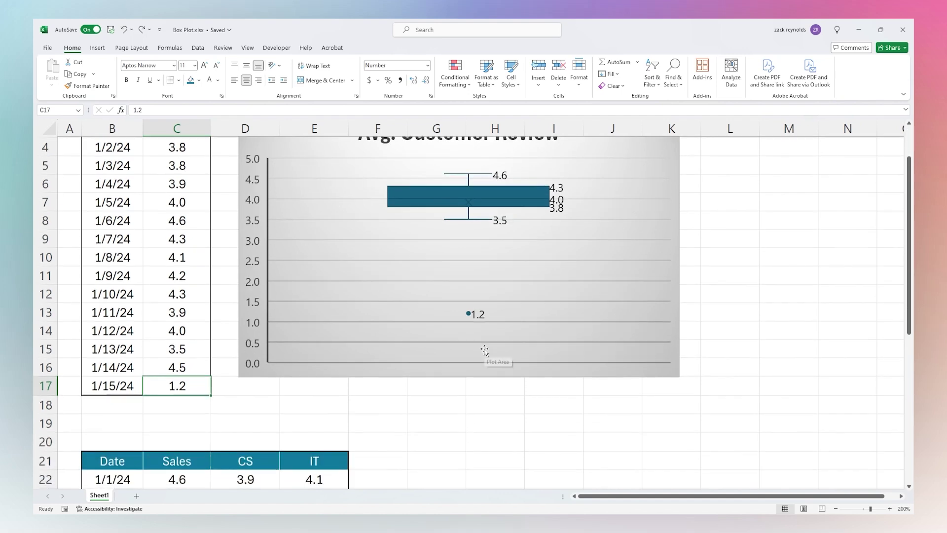
{"action": "scroll", "coordinate": [483, 346], "scroll_direction": "down", "scroll_amount": 1}
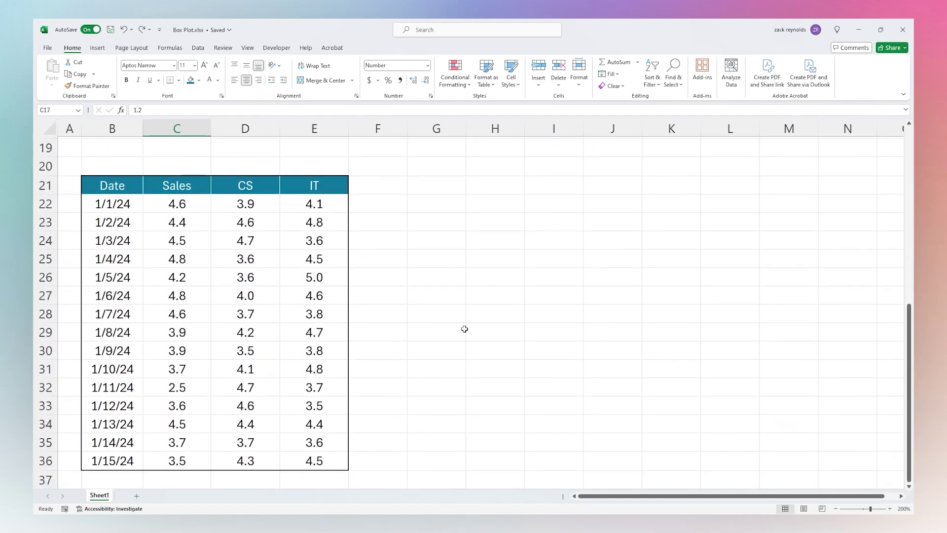
{"action": "left_click_drag", "start_coordinate": [166, 186], "coordinate": [320, 463]}
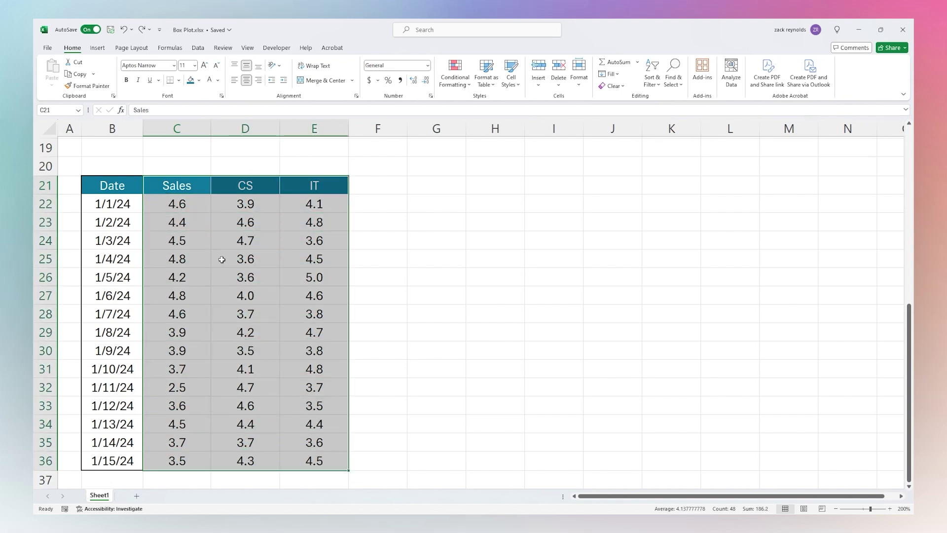
{"action": "left_click", "coordinate": [97, 47]}
{"action": "left_click", "coordinate": [275, 73]}
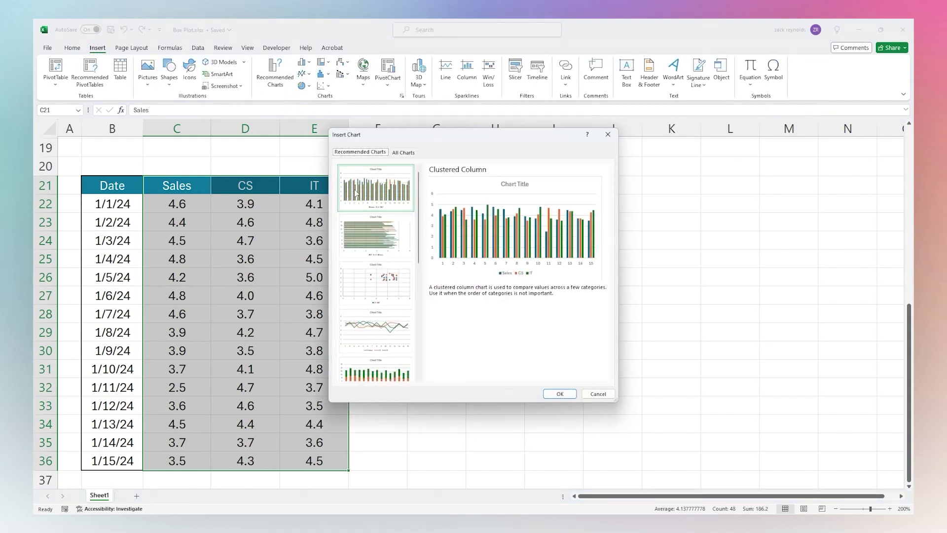
{"action": "scroll", "coordinate": [375, 271], "scroll_direction": "down", "scroll_amount": 5}
{"action": "scroll", "coordinate": [375, 271], "scroll_direction": "up", "scroll_amount": 10}
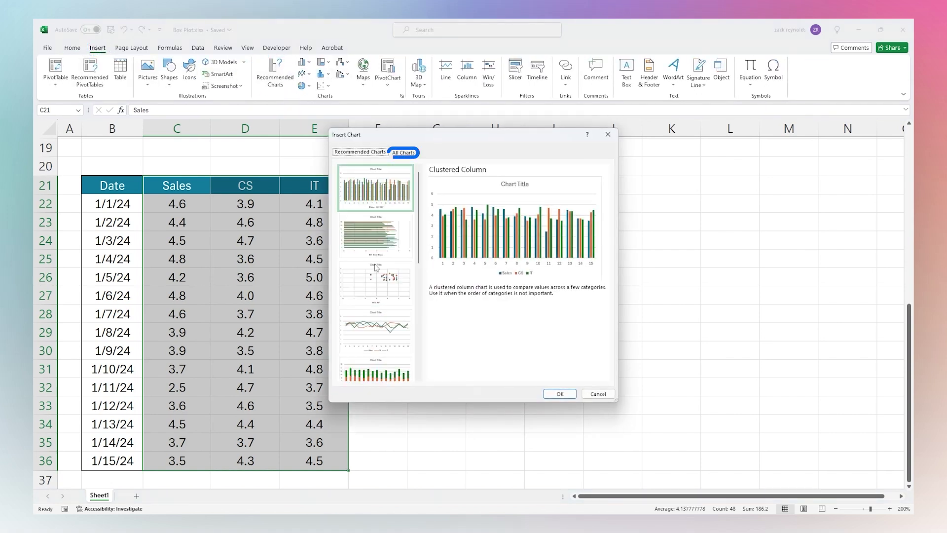
{"action": "left_click", "coordinate": [403, 153]}
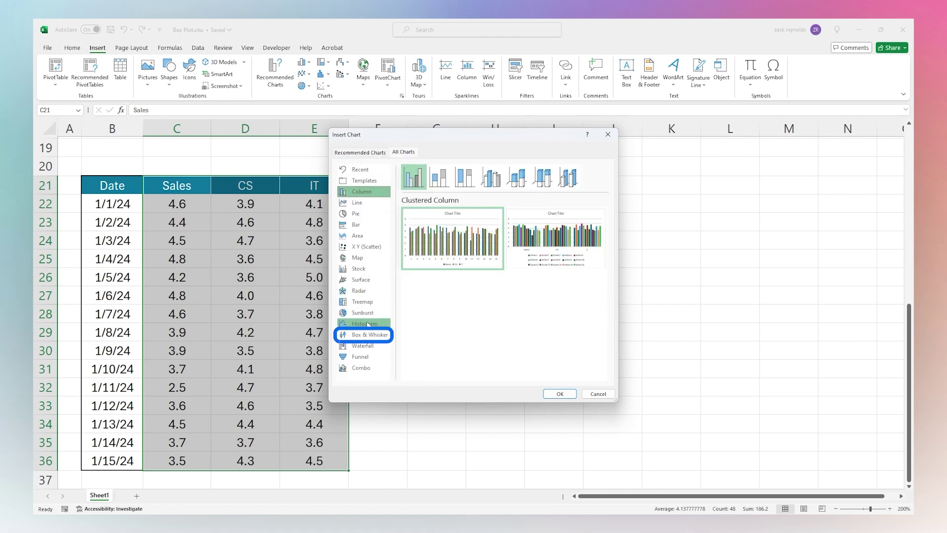
{"action": "left_click", "coordinate": [365, 335]}
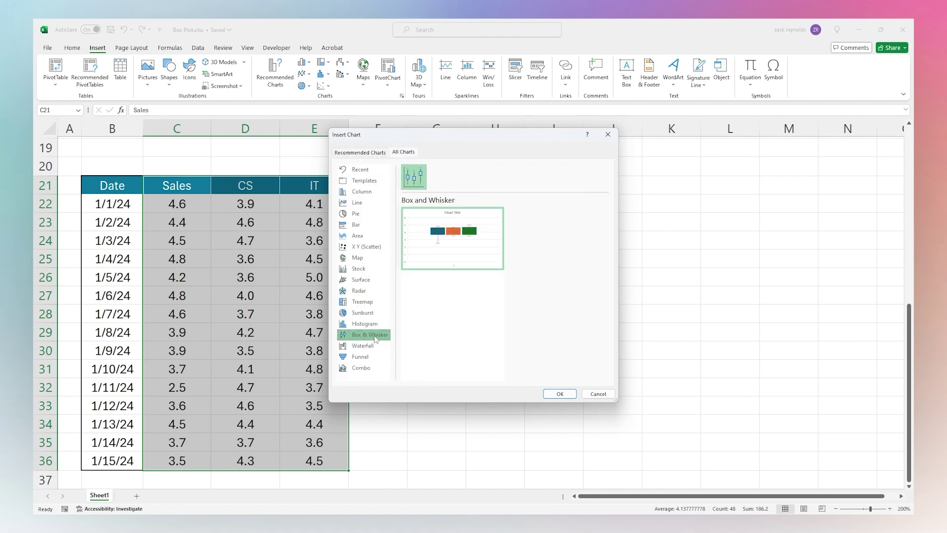
{"action": "left_click", "coordinate": [558, 394]}
{"action": "left_click", "coordinate": [442, 358]}
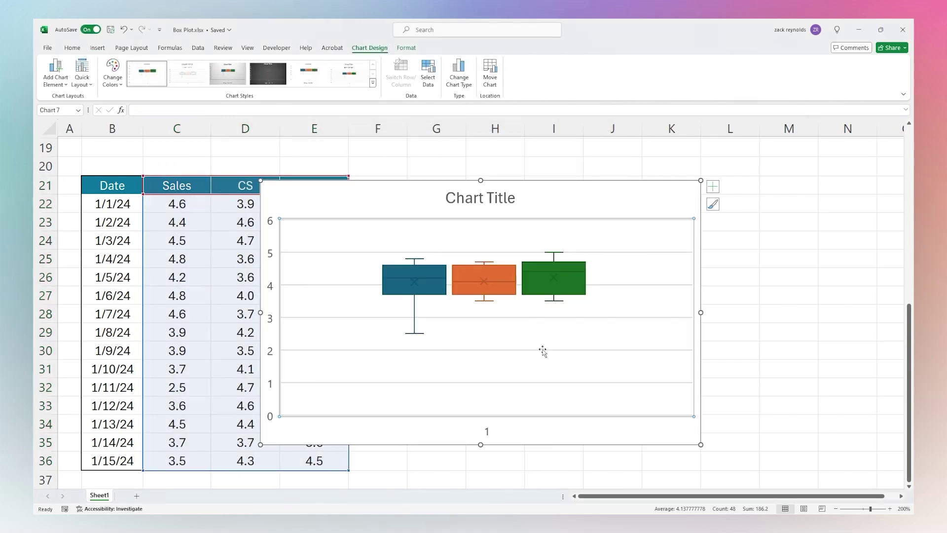
{"action": "left_click_drag", "start_coordinate": [416, 200], "coordinate": [513, 197]}
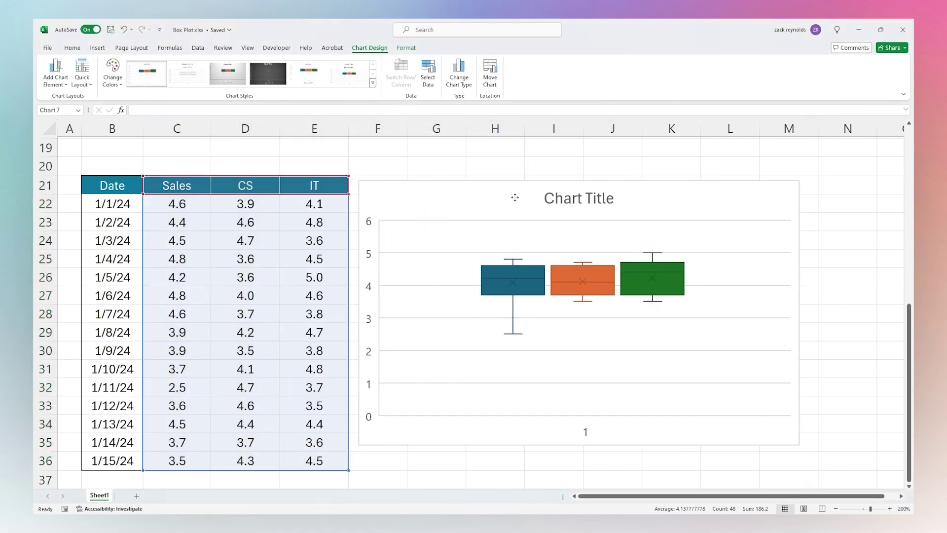
Step: Title the new chart 'Average Customer Review'
{"action": "double_click", "coordinate": [581, 198]}
{"action": "left_click", "coordinate": [580, 197]}
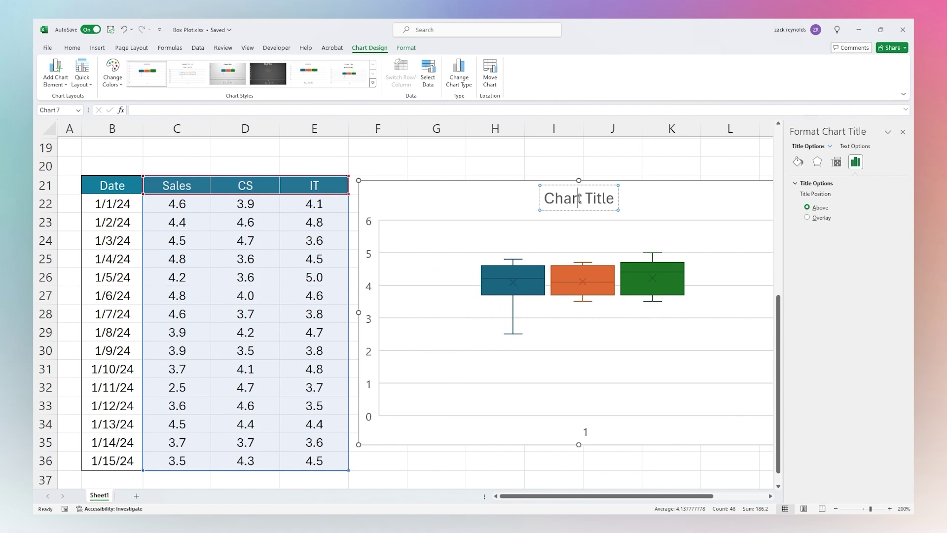
{"action": "key", "text": "ctrl+a"}
{"action": "type", "text": "Avera"}
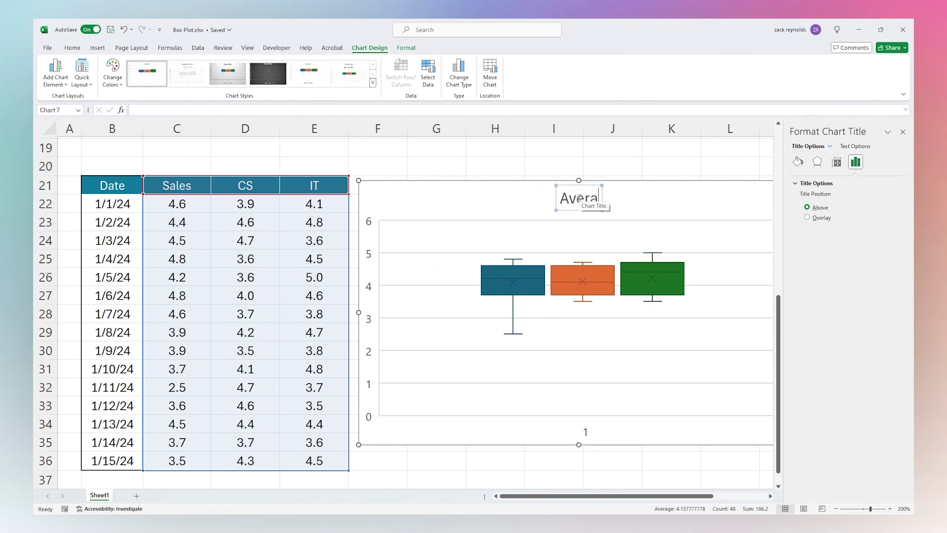
{"action": "type", "text": "ge Customer Review"}
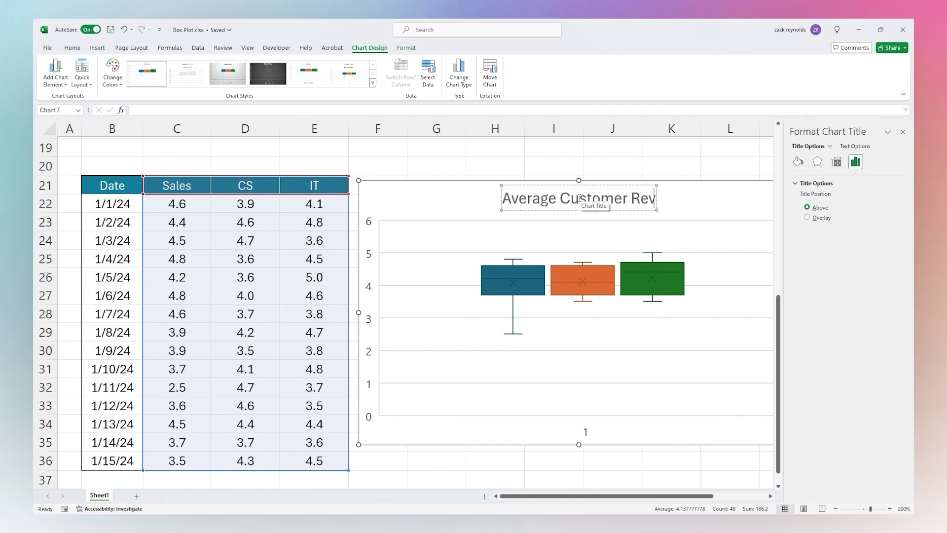
Step: Apply the third chart style's grey gradient with a Sales, CS and IT legend
{"action": "left_click", "coordinate": [228, 73]}
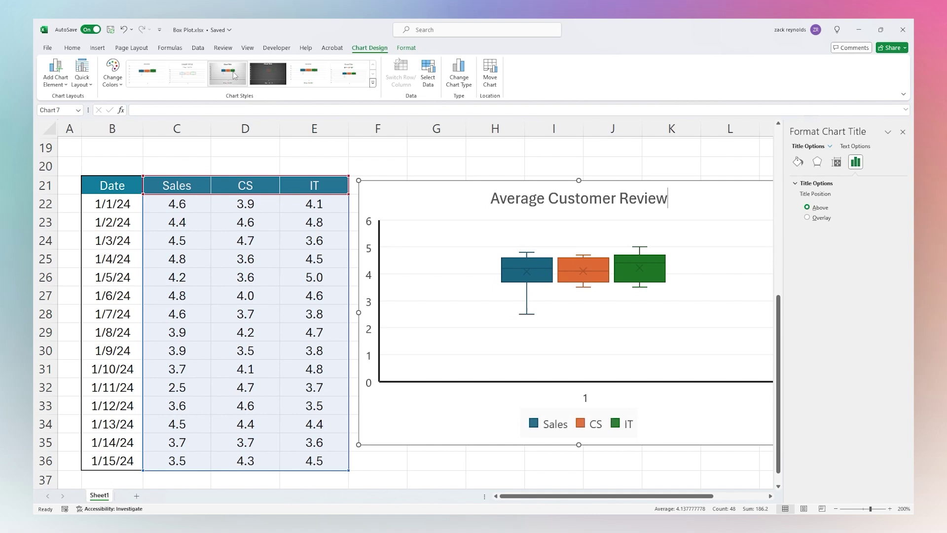
{"action": "left_click", "coordinate": [612, 162]}
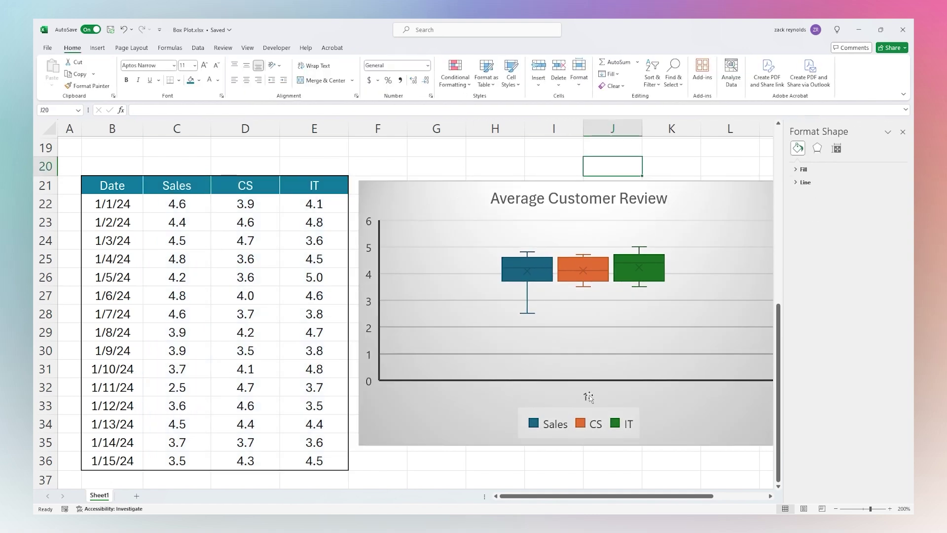
{"action": "left_click", "coordinate": [611, 426]}
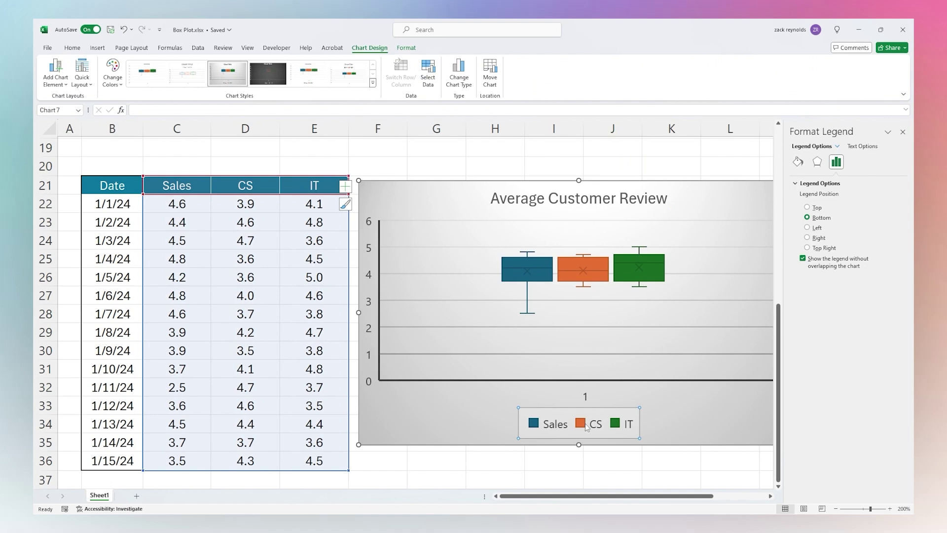
{"action": "left_click_drag", "start_coordinate": [590, 497], "coordinate": [641, 498]}
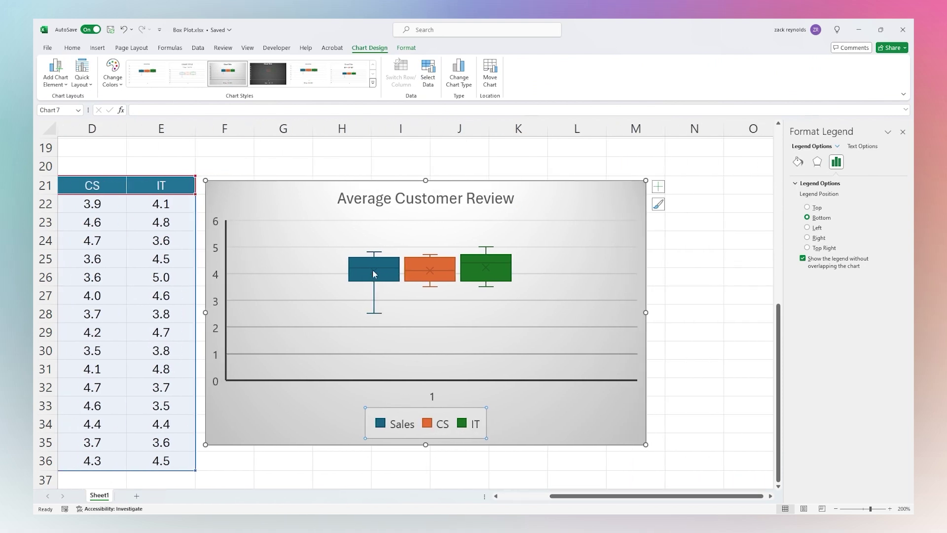
Step: Remove the primary horizontal axis and turn on data labels for all three series
{"action": "left_click", "coordinate": [435, 399]}
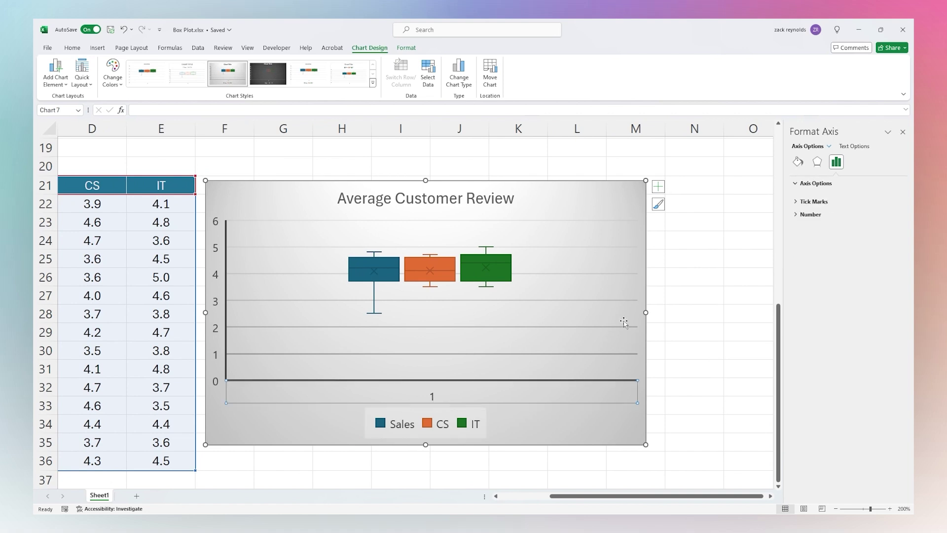
{"action": "left_click", "coordinate": [659, 187]}
{"action": "left_click", "coordinate": [731, 198]}
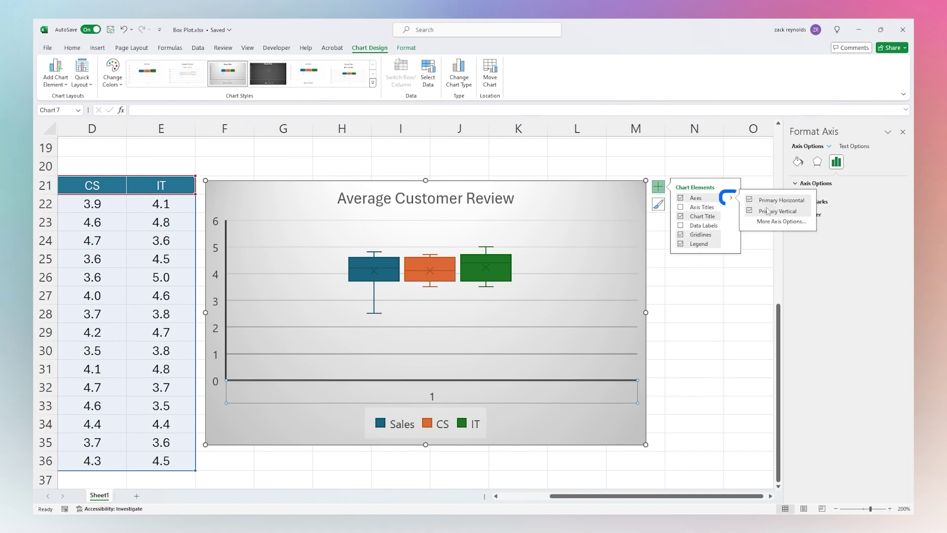
{"action": "left_click", "coordinate": [750, 200]}
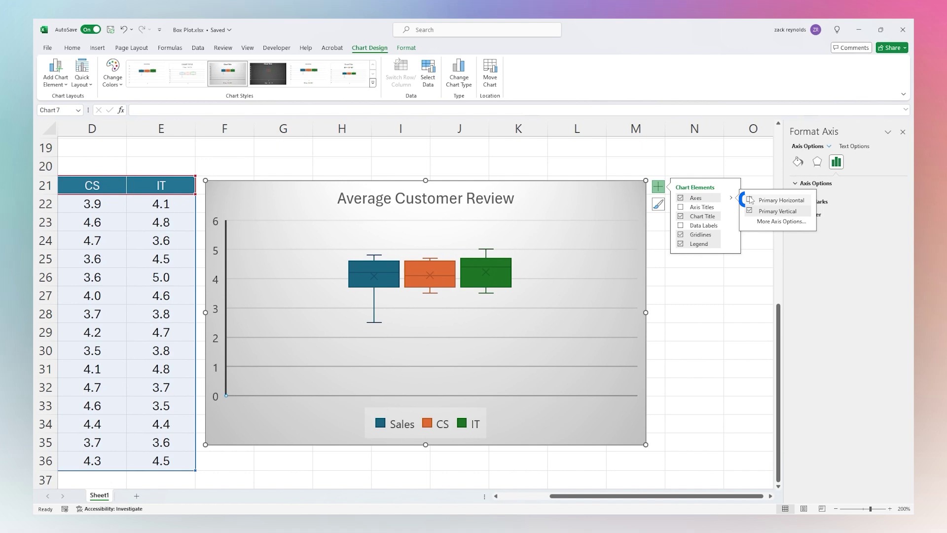
{"action": "left_click", "coordinate": [681, 226]}
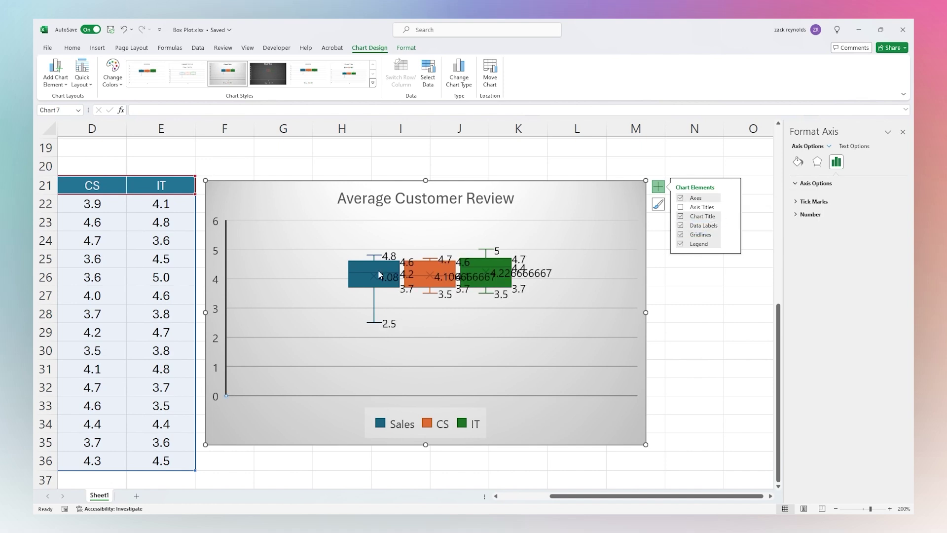
Step: Delete the Sales box's 4.3, 4.6, 4.2, 3.7 and 2.5 value labels
{"action": "left_click", "coordinate": [681, 228]}
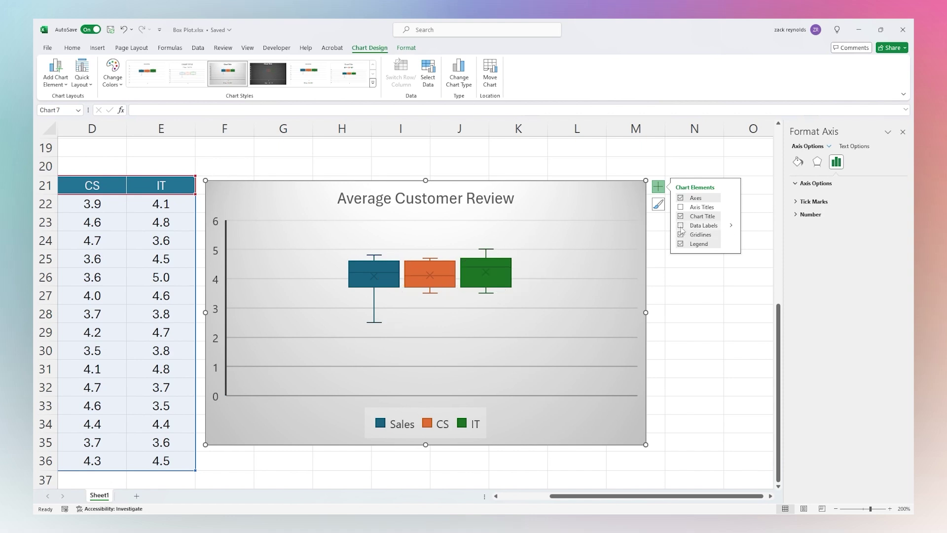
{"action": "left_click", "coordinate": [681, 227]}
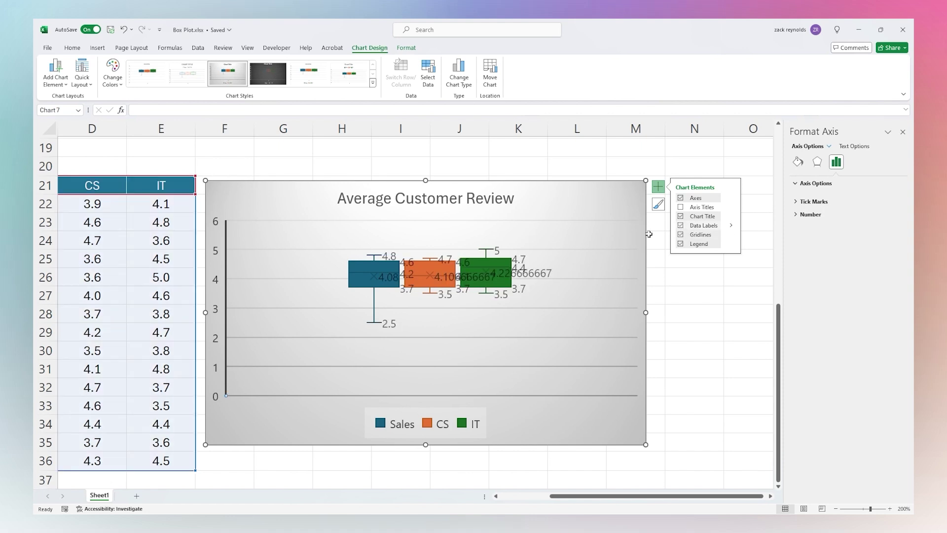
{"action": "left_click", "coordinate": [392, 257]}
{"action": "left_click", "coordinate": [393, 257]}
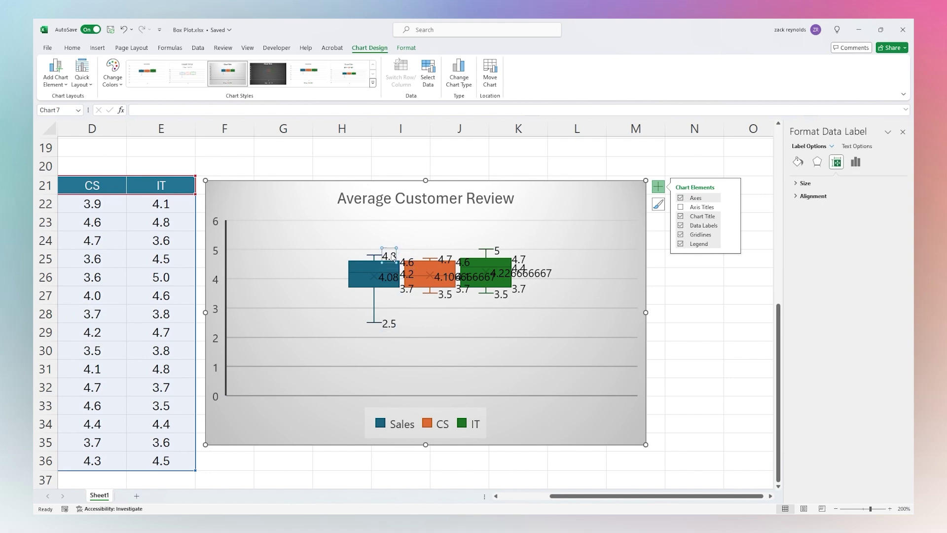
{"action": "key", "text": "Delete"}
{"action": "left_click", "coordinate": [408, 264]}
{"action": "left_click", "coordinate": [407, 264]}
{"action": "key", "text": "Delete"}
{"action": "left_click", "coordinate": [409, 277]}
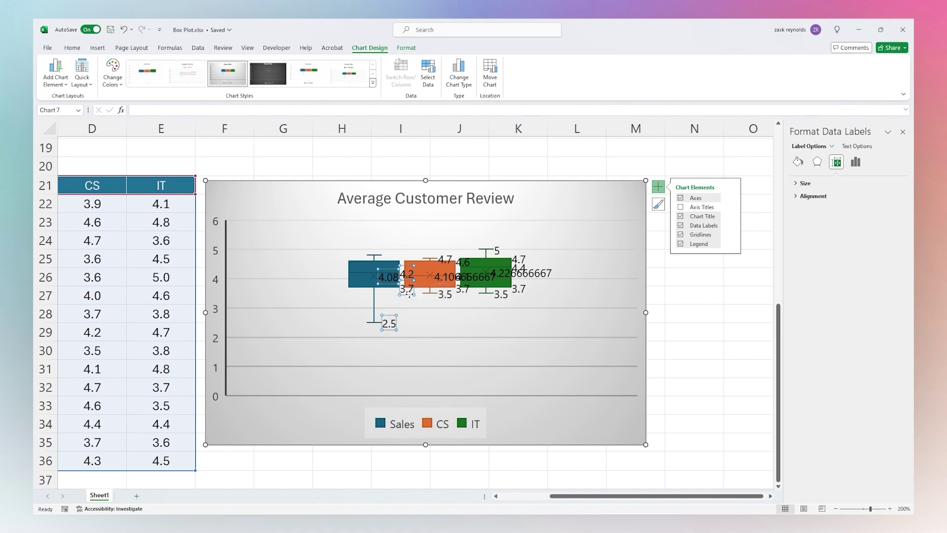
{"action": "left_click", "coordinate": [409, 277]}
{"action": "key", "text": "Delete"}
{"action": "left_click", "coordinate": [408, 290]}
{"action": "left_click", "coordinate": [408, 290]}
{"action": "key", "text": "Delete"}
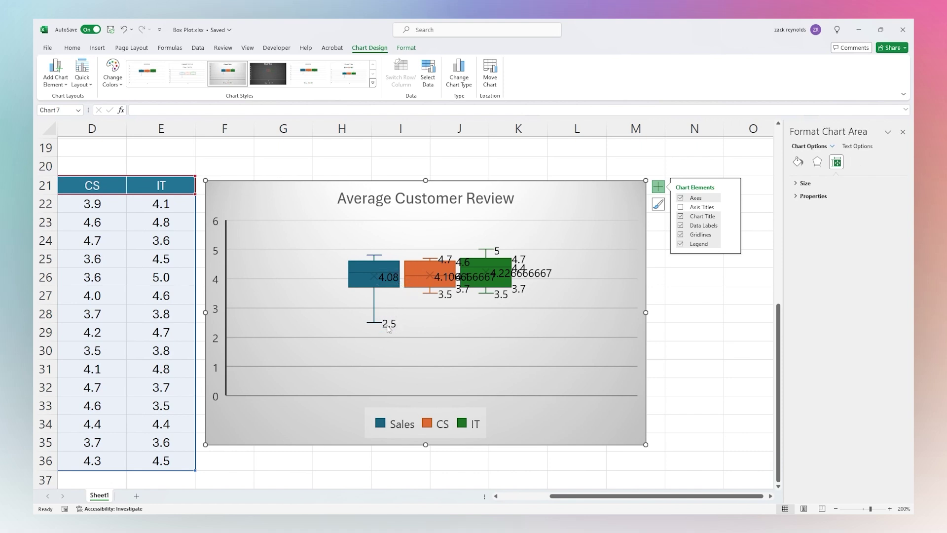
{"action": "left_click", "coordinate": [390, 327]}
{"action": "left_click", "coordinate": [393, 328]}
{"action": "key", "text": "Delete"}
Step: Delete the CS box's 4.7, 4.6, 3.7 and 3.5 labels, keeping only its mean label
{"action": "left_click", "coordinate": [445, 260]}
{"action": "left_click", "coordinate": [446, 259]}
{"action": "key", "text": "Delete"}
{"action": "left_click", "coordinate": [462, 261]}
{"action": "key", "text": "Delete"}
{"action": "left_click", "coordinate": [462, 278]}
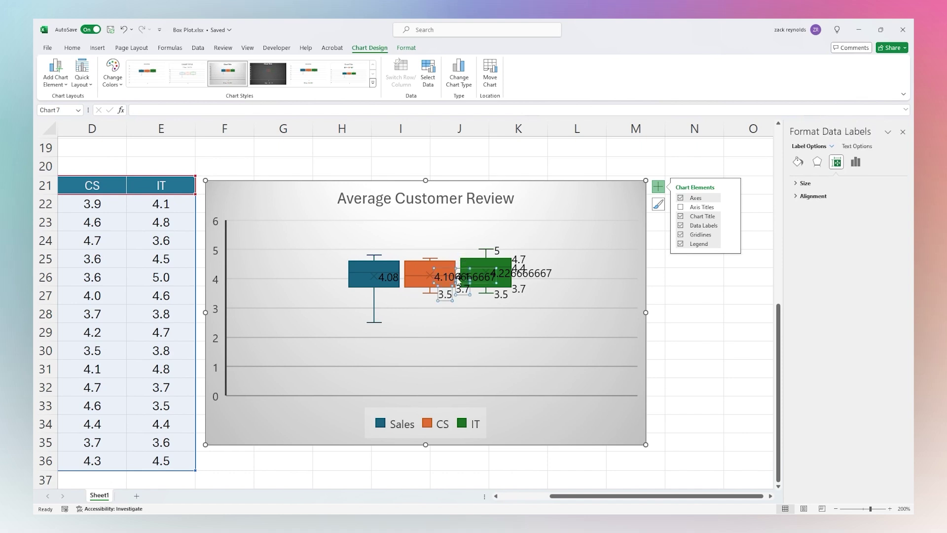
{"action": "left_click", "coordinate": [461, 278]}
{"action": "left_click", "coordinate": [462, 285]}
{"action": "key", "text": "Delete"}
{"action": "left_click", "coordinate": [444, 296]}
{"action": "left_click", "coordinate": [444, 296]}
{"action": "key", "text": "Delete"}
{"action": "left_click", "coordinate": [446, 280]}
Step: Format the CS mean label (4.1066667) as Number category and edit its decimal places
{"action": "left_click", "coordinate": [442, 281]}
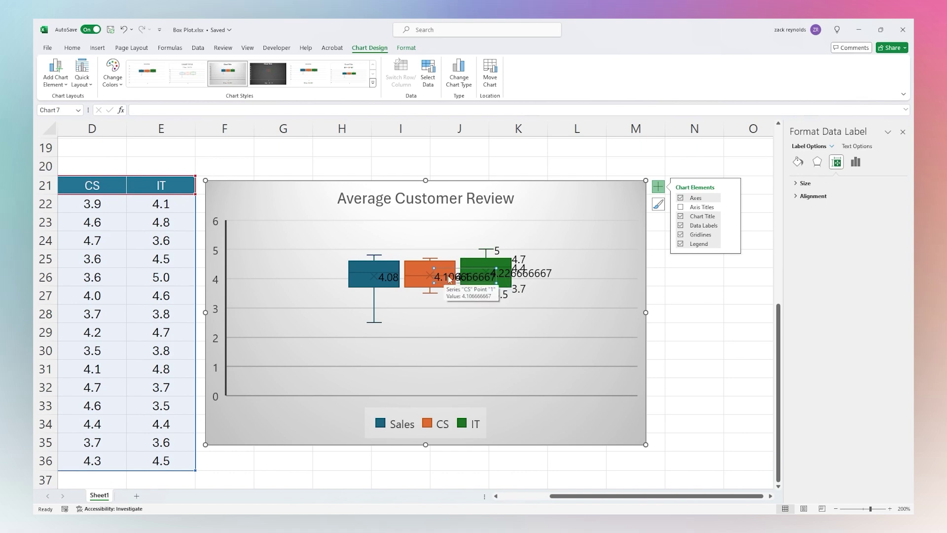
{"action": "left_click", "coordinate": [731, 225]}
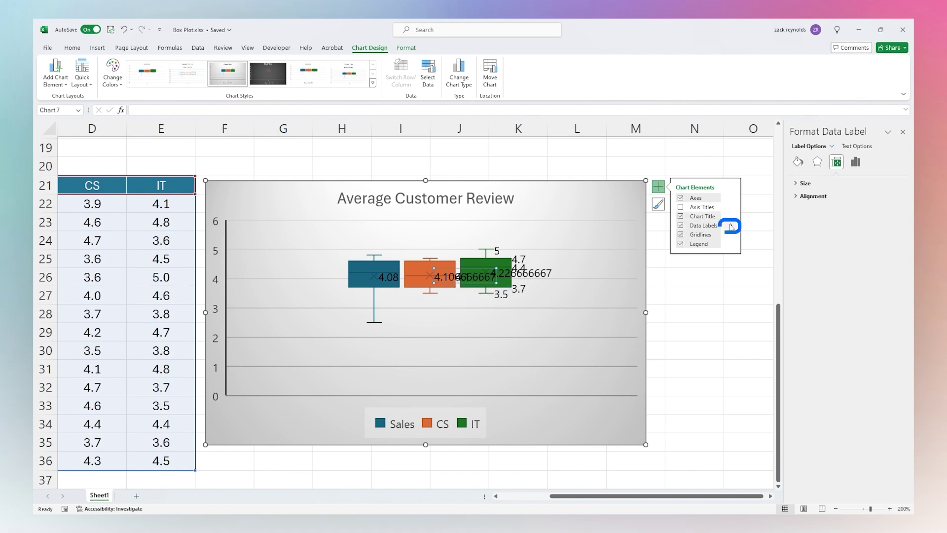
{"action": "left_click", "coordinate": [780, 283]}
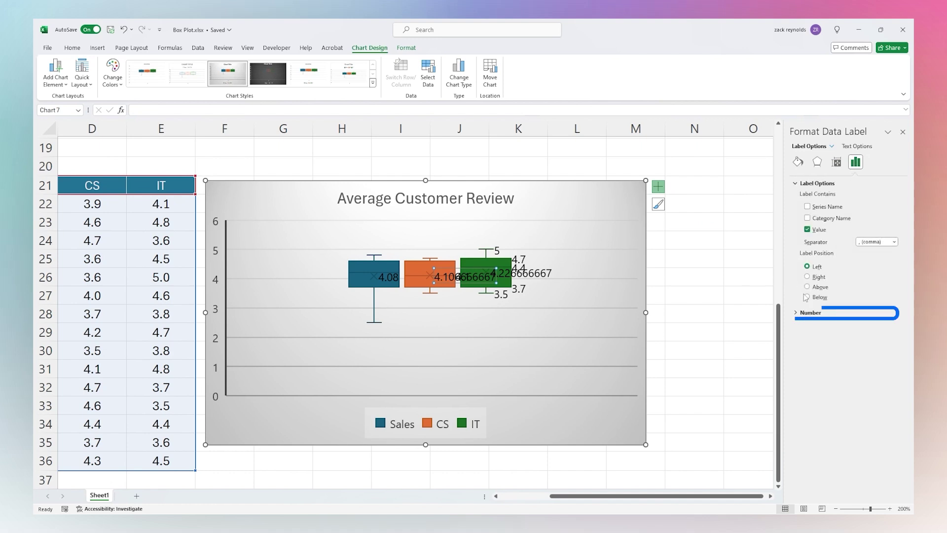
{"action": "left_click", "coordinate": [810, 313]}
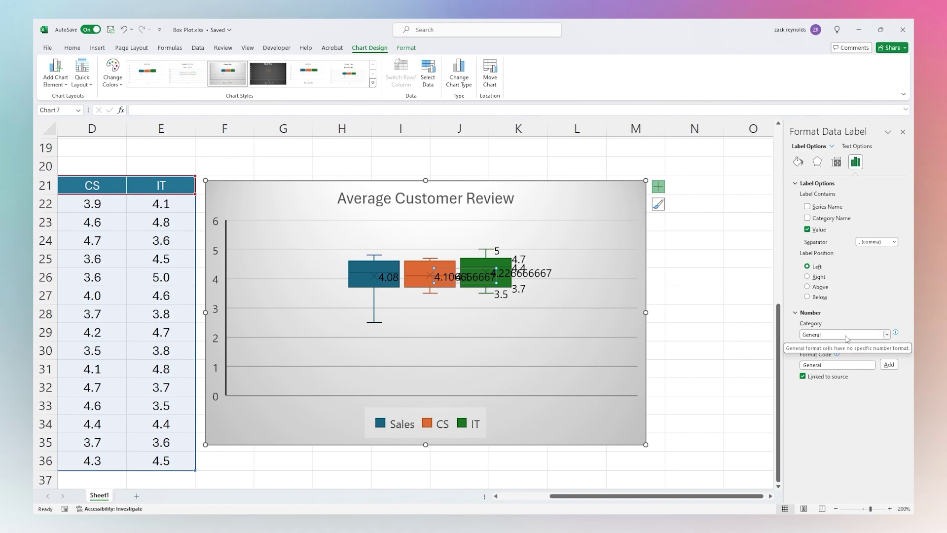
{"action": "left_click", "coordinate": [886, 335]}
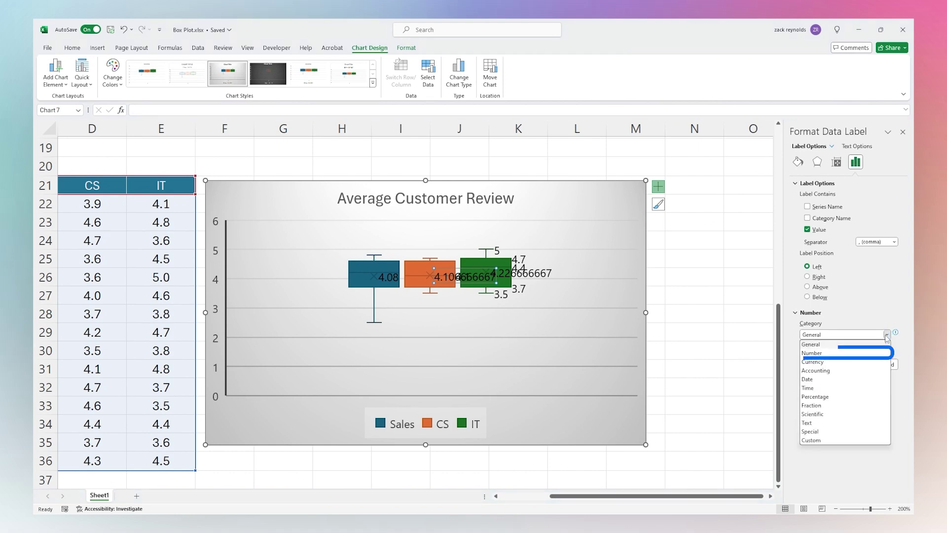
{"action": "left_click", "coordinate": [825, 352]}
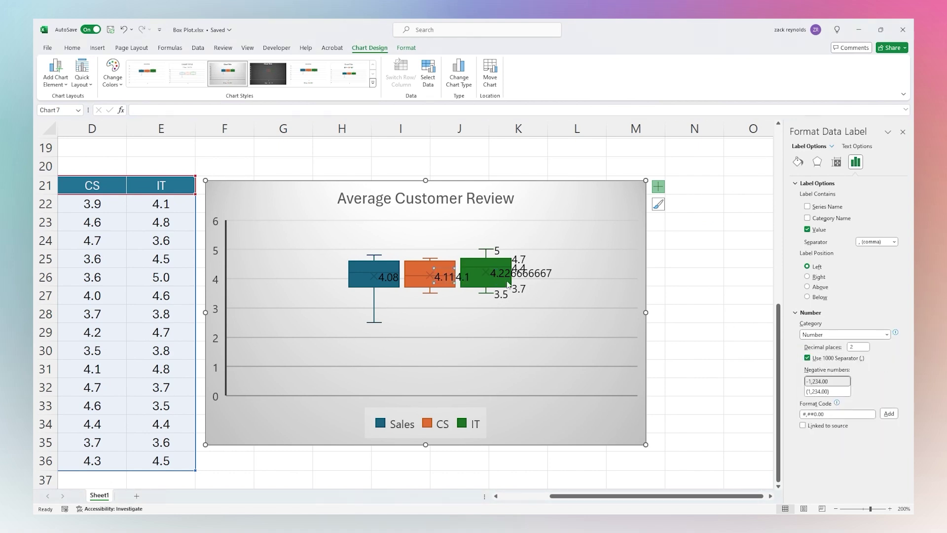
{"action": "left_click", "coordinate": [858, 346]}
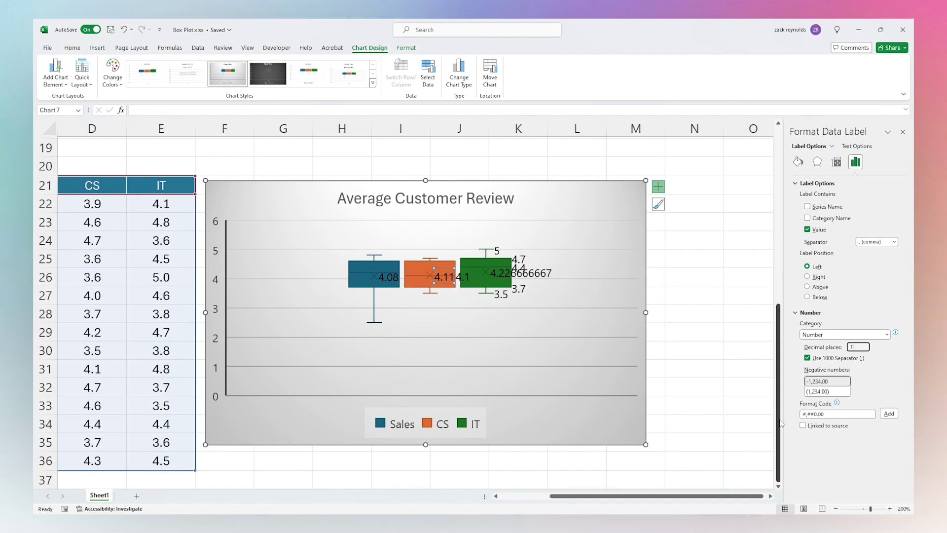
Step: Apply one decimal place to the CS label and delete the stray 4.1 label near the IT box
{"action": "left_click", "coordinate": [694, 276]}
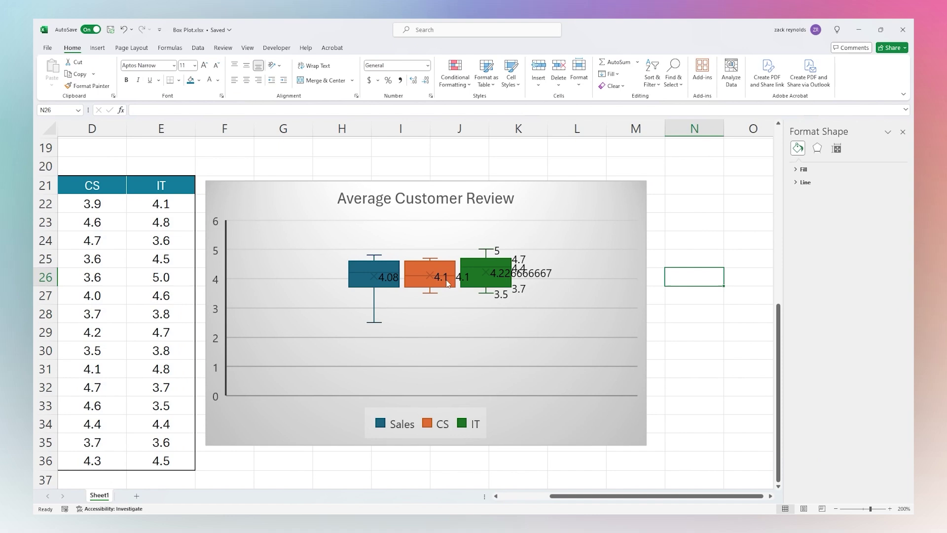
{"action": "left_click", "coordinate": [465, 282]}
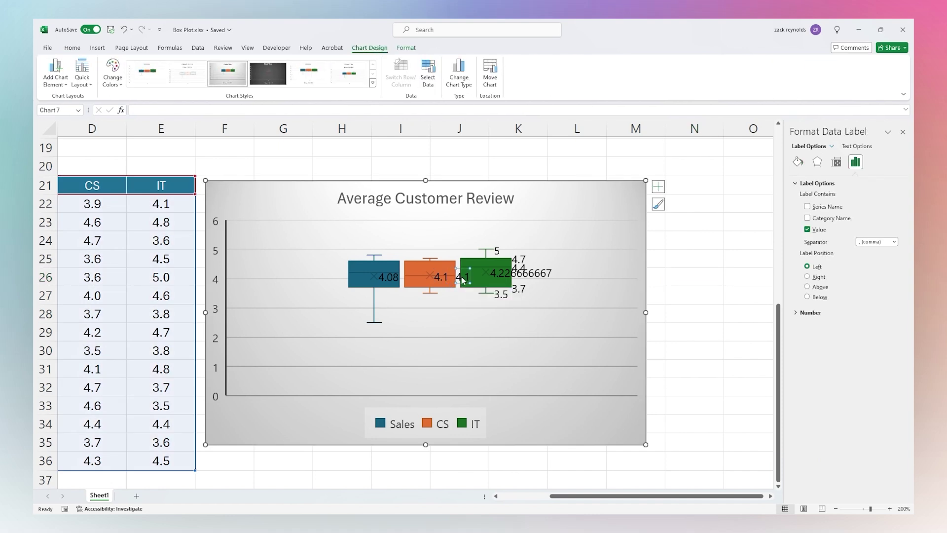
{"action": "key", "text": "Delete"}
Step: Delete the IT box's 5, 4.7 and 4.4 data labels one at a time
{"action": "left_click", "coordinate": [503, 279]}
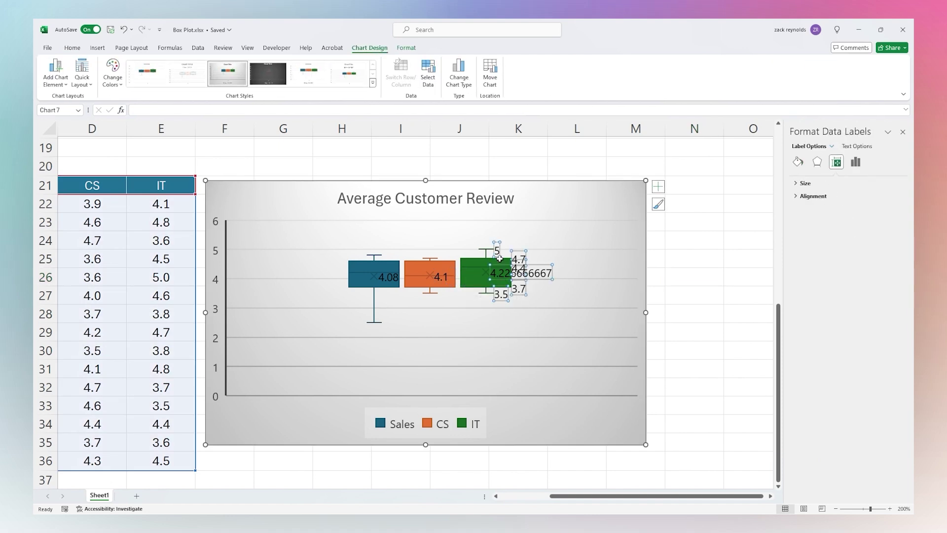
{"action": "left_click", "coordinate": [499, 253]}
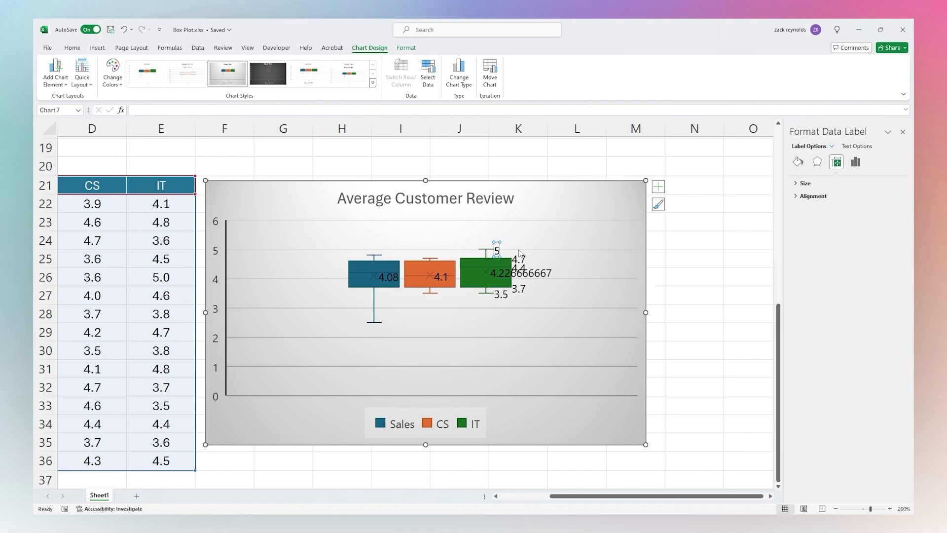
{"action": "key", "text": "Delete"}
{"action": "left_click", "coordinate": [519, 263]}
{"action": "left_click", "coordinate": [519, 259]}
{"action": "key", "text": "Delete"}
{"action": "left_click", "coordinate": [519, 269]}
{"action": "left_click", "coordinate": [521, 267]}
{"action": "key", "text": "Delete"}
Step: Delete the IT 3.7 and 3.5 labels, leaving only the 4.226666667 mean label
{"action": "left_click", "coordinate": [515, 290]}
{"action": "left_click", "coordinate": [515, 289]}
{"action": "key", "text": "Delete"}
{"action": "left_click", "coordinate": [500, 295]}
{"action": "left_click", "coordinate": [501, 295]}
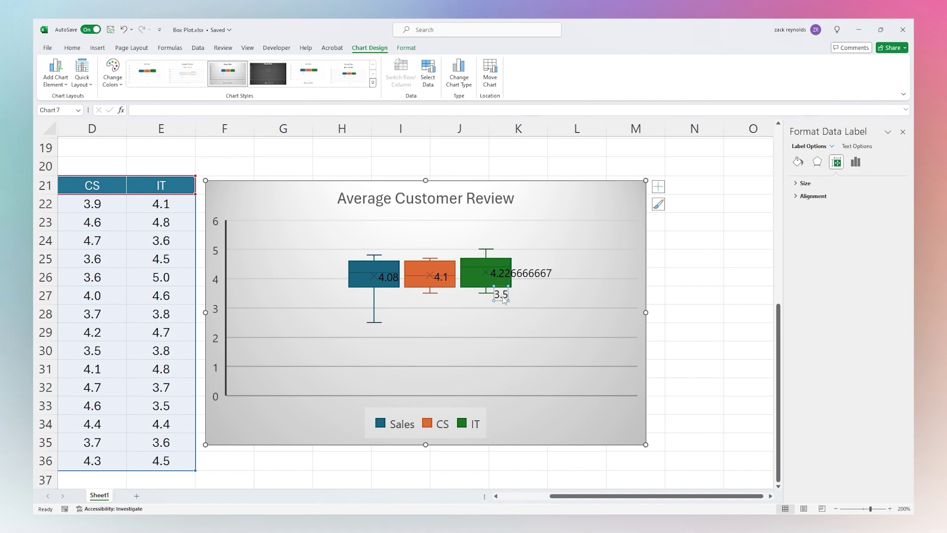
{"action": "key", "text": "Delete"}
{"action": "left_click", "coordinate": [509, 280]}
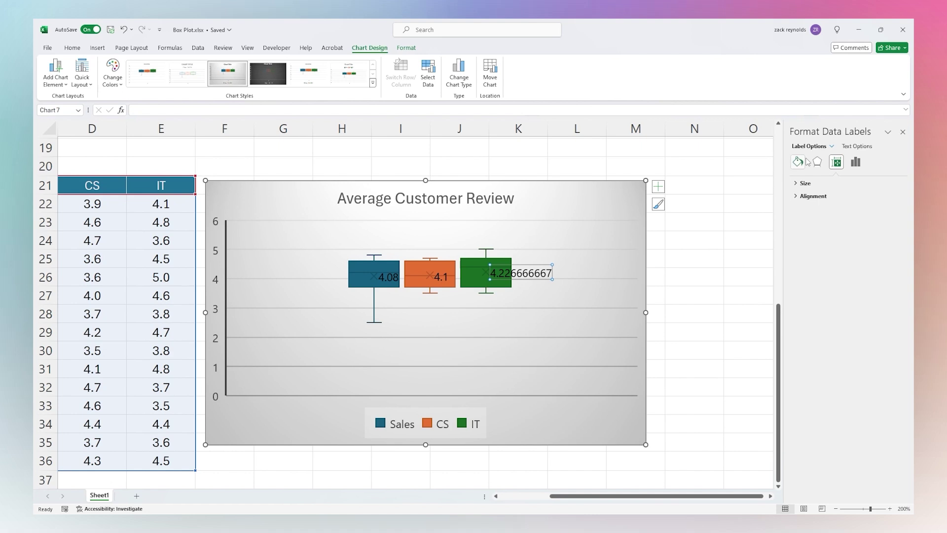
Step: Format the IT mean label as Number with one decimal place so it reads 4.2
{"action": "right_click", "coordinate": [518, 273]}
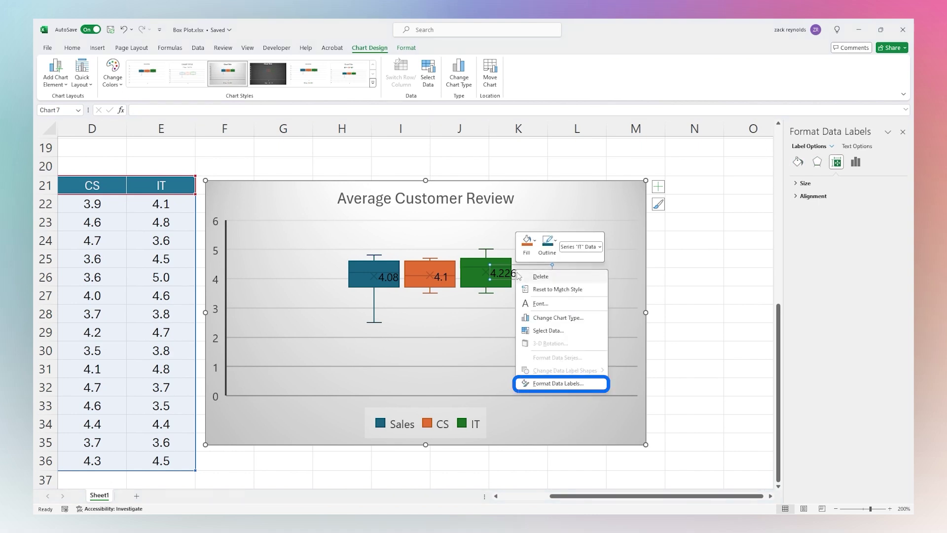
{"action": "left_click", "coordinate": [577, 380]}
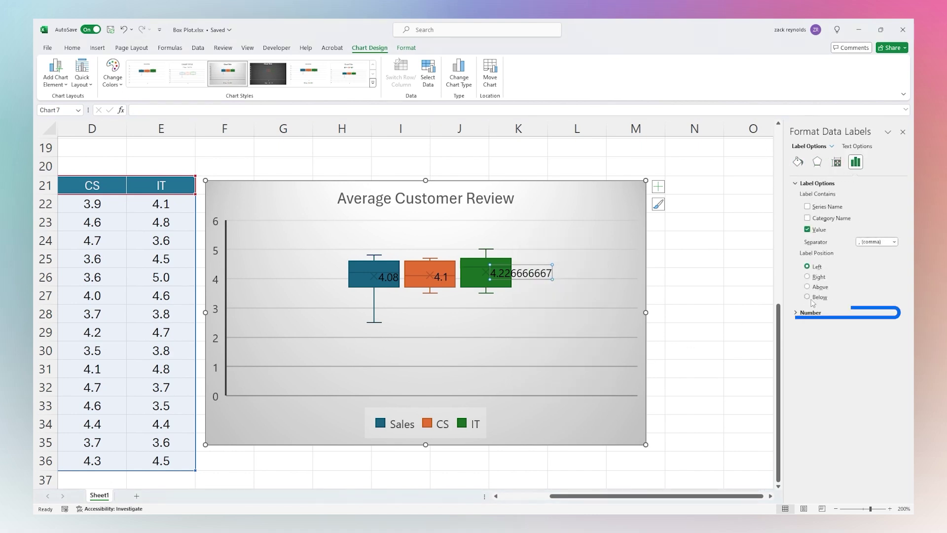
{"action": "left_click", "coordinate": [810, 312]}
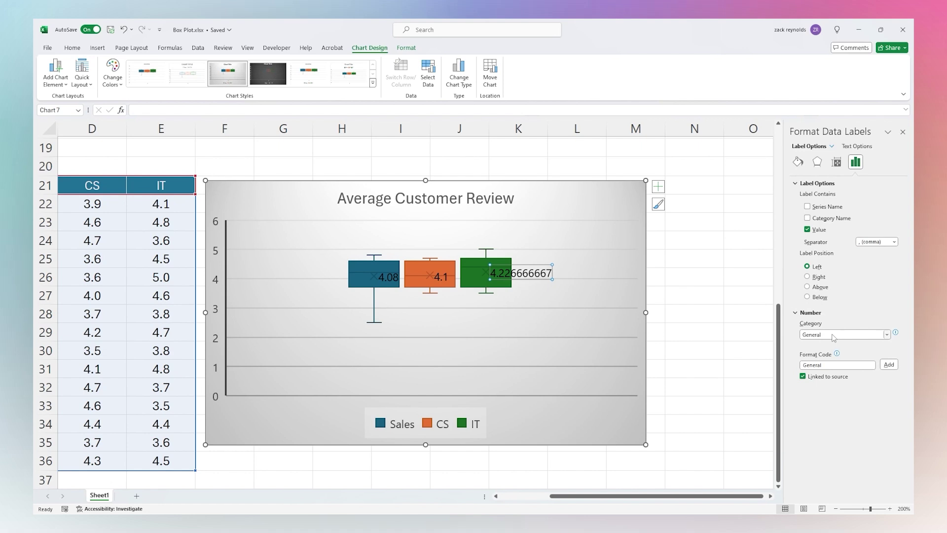
{"action": "left_click", "coordinate": [833, 335]}
{"action": "left_click", "coordinate": [834, 354]}
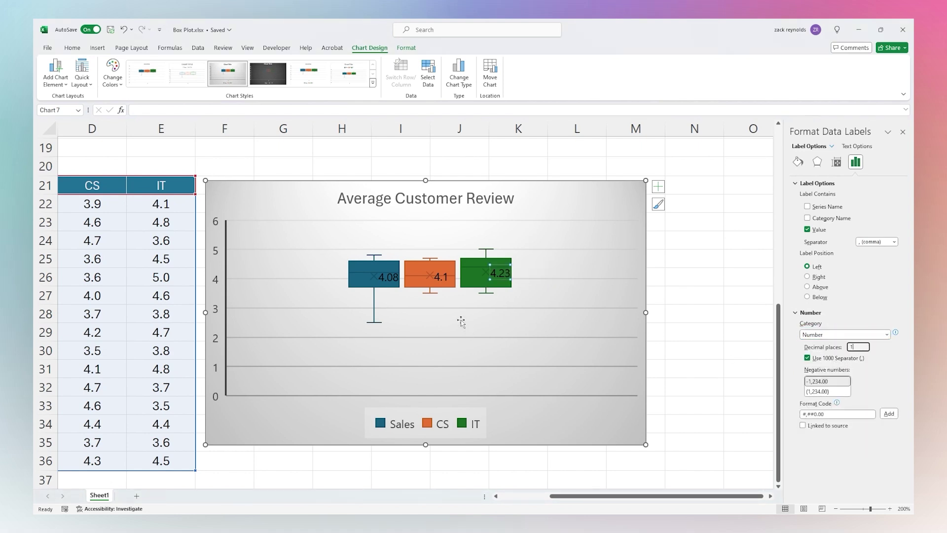
Step: Format the Sales 4.08 mean label as Number with one decimal place so it reads 4.1
{"action": "left_click", "coordinate": [390, 280]}
{"action": "left_click", "coordinate": [388, 283]}
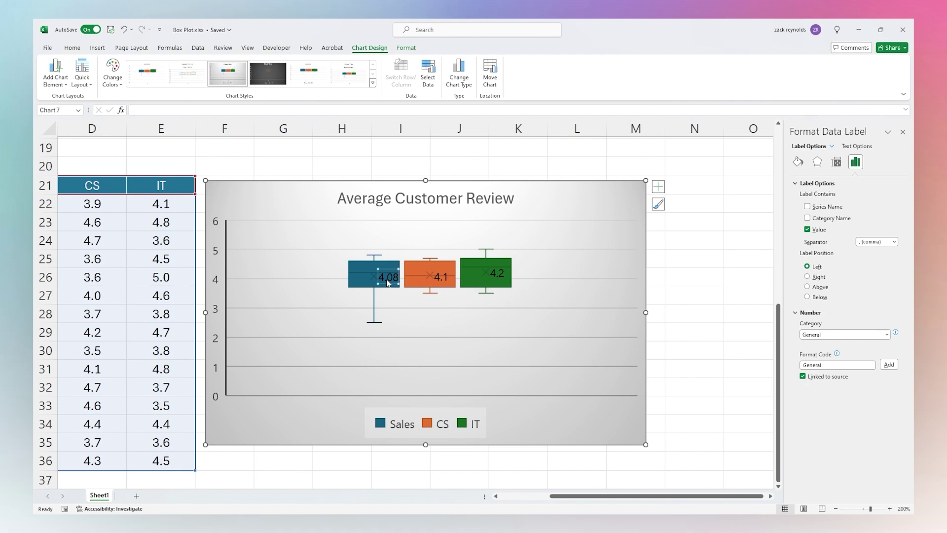
{"action": "left_click", "coordinate": [821, 334]}
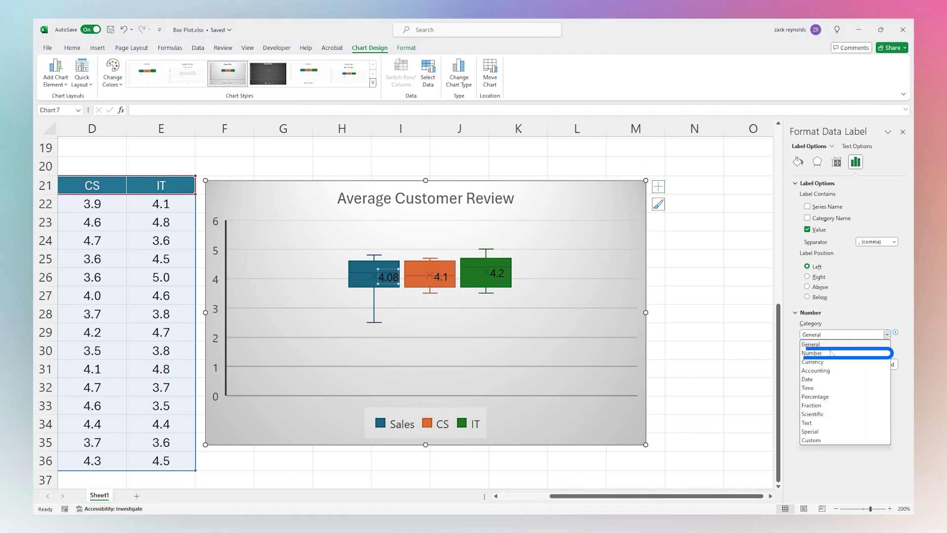
{"action": "left_click", "coordinate": [820, 354]}
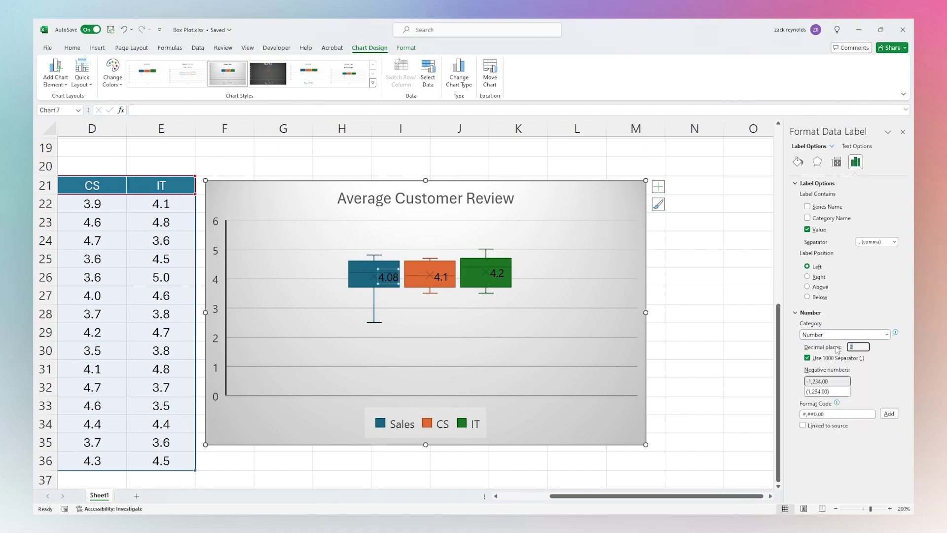
{"action": "left_click", "coordinate": [756, 360]}
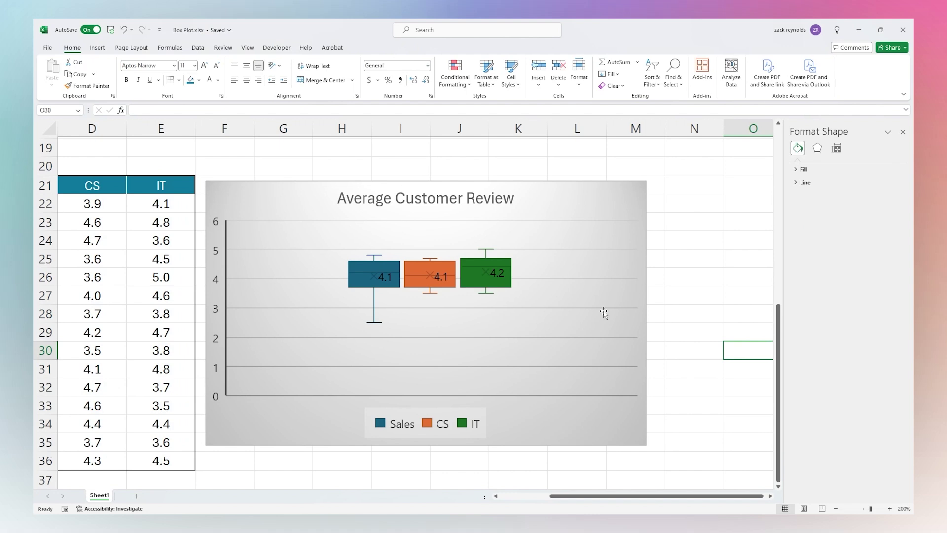
Step: Deselect the chart and scroll back to the Average Customer Review box plot beside its Sales/CS/IT table
{"action": "left_click", "coordinate": [656, 277]}
{"action": "scroll", "coordinate": [646, 278], "scroll_direction": "up", "scroll_amount": 1}
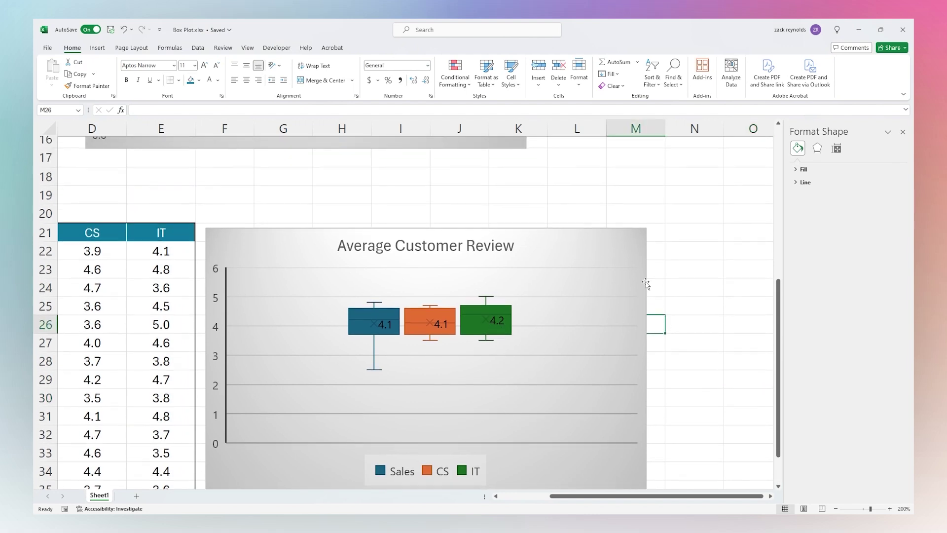
{"action": "scroll", "coordinate": [360, 310], "scroll_direction": "down", "scroll_amount": 1}
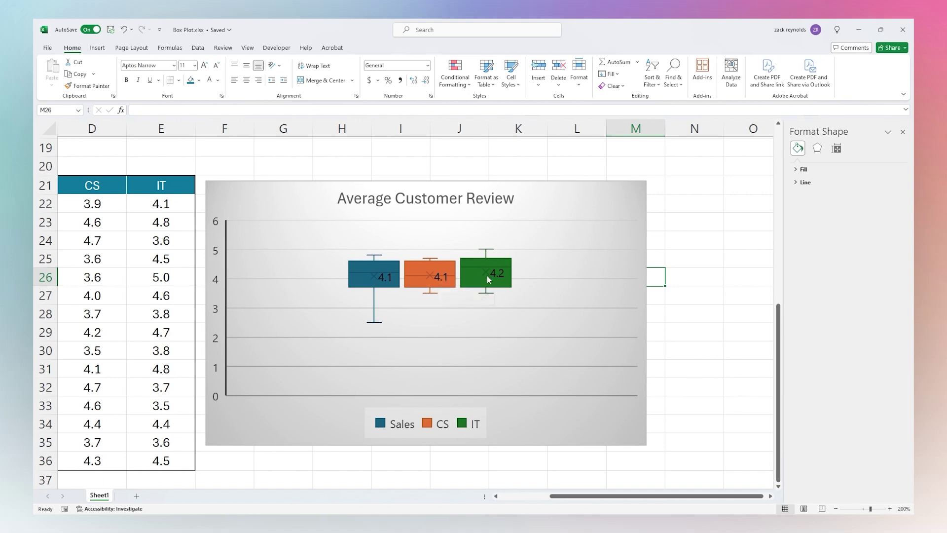
{"action": "mouse_move", "coordinate": [504, 279]}
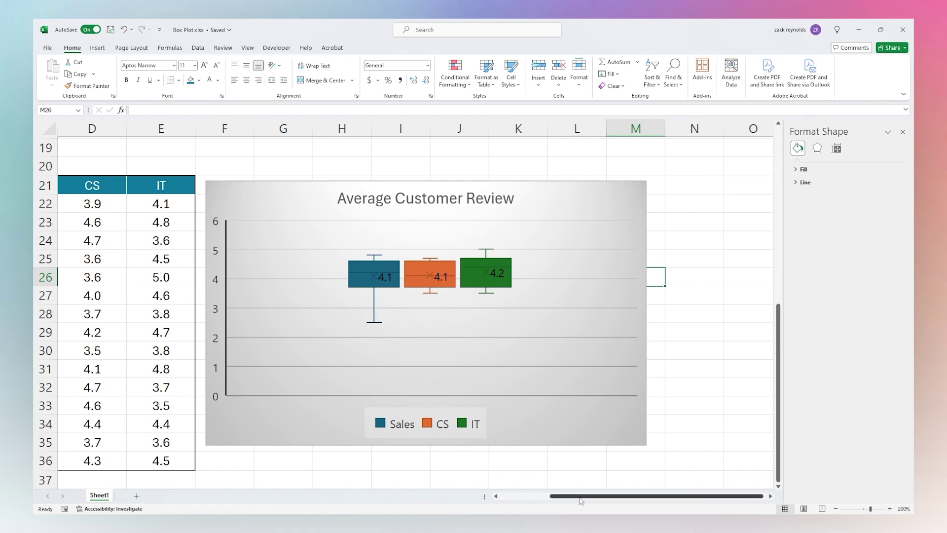
{"action": "left_click_drag", "start_coordinate": [581, 500], "coordinate": [528, 499]}
{"action": "left_click", "coordinate": [903, 132]}
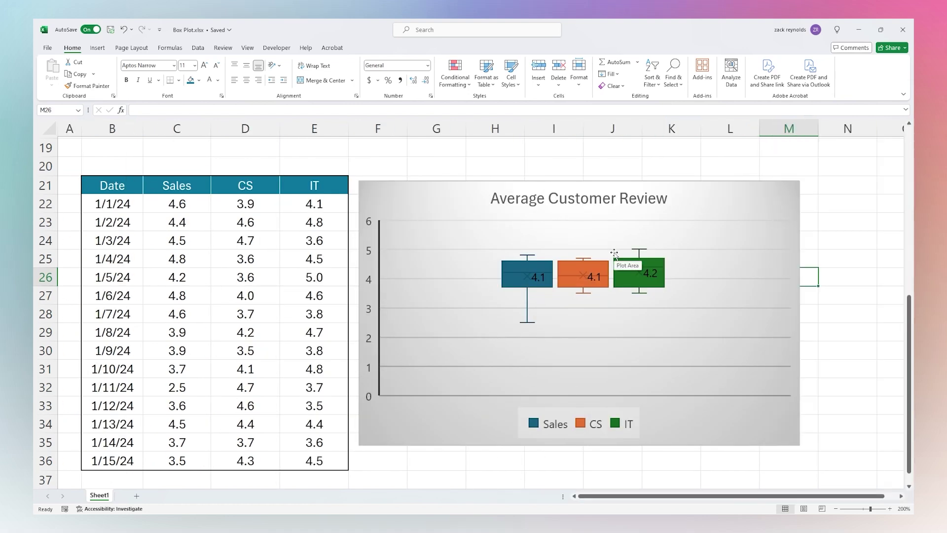